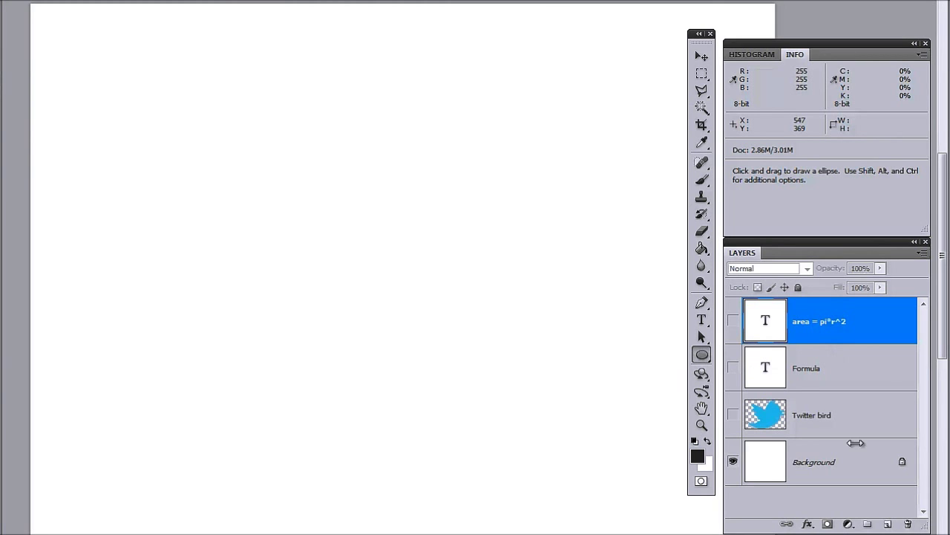
Add an empty Layer 1 at the top of the layer stack.
click(888, 524)
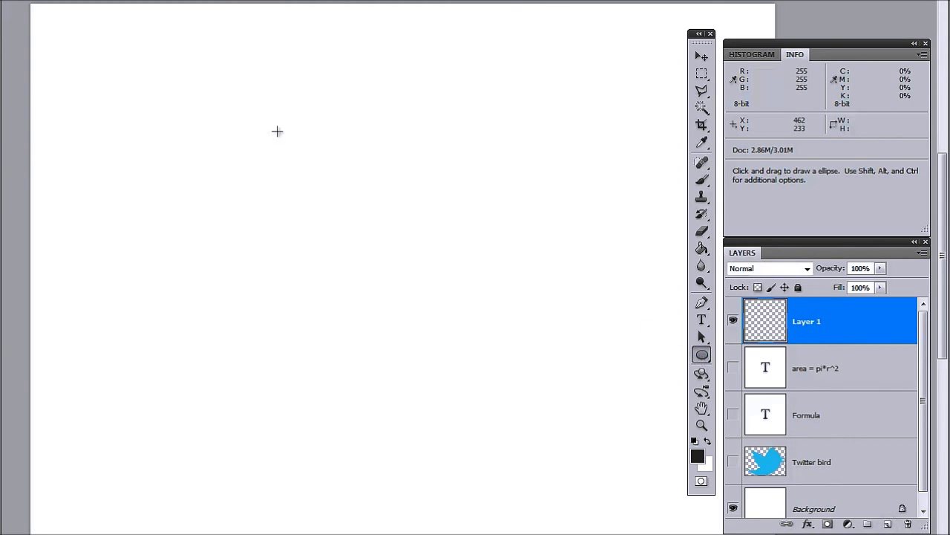
Draw a small black circle near the page top and label it '1 million'.
drag(221, 59, 272, 112)
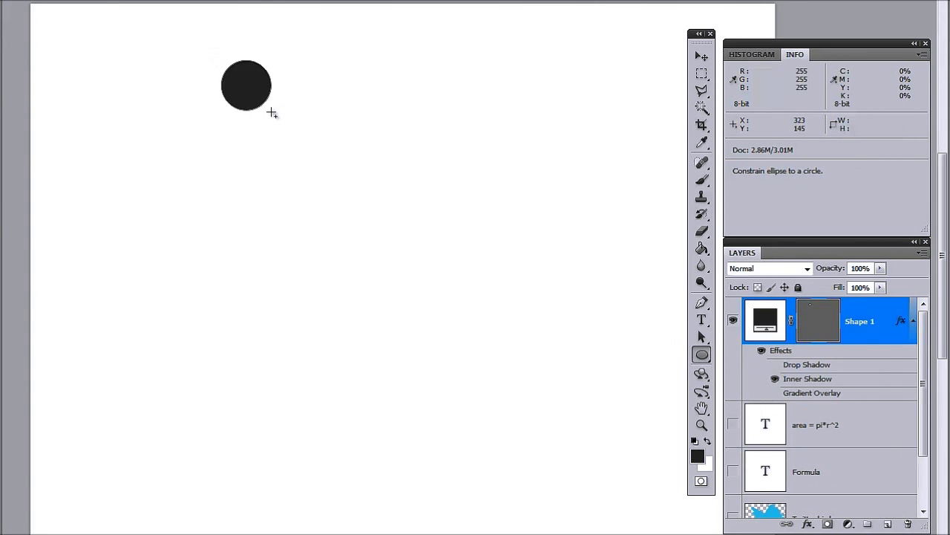
key(t)
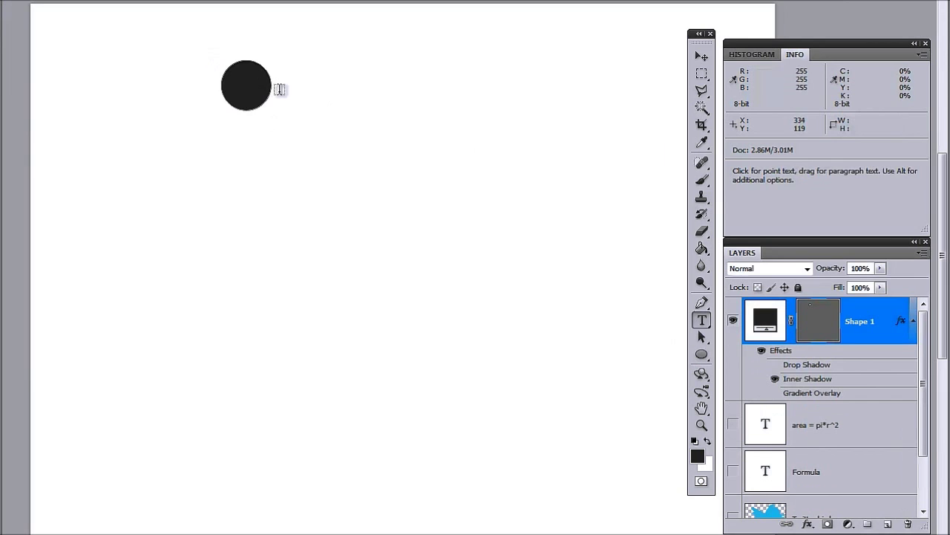
click(283, 87)
text(.1 m)
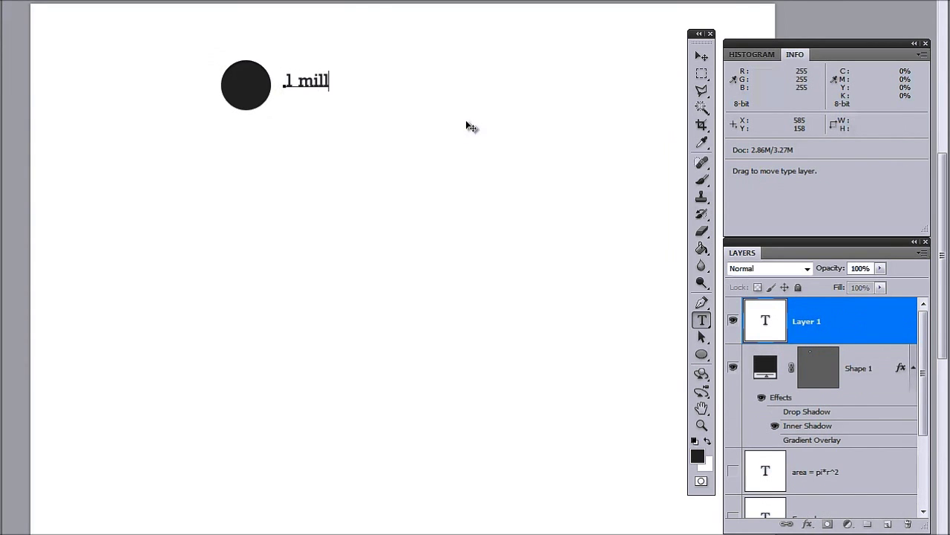
key(ctrl+Return)
Duplicate the Shape 1 circle, nudge the copy below it, and enlarge it.
click(859, 369)
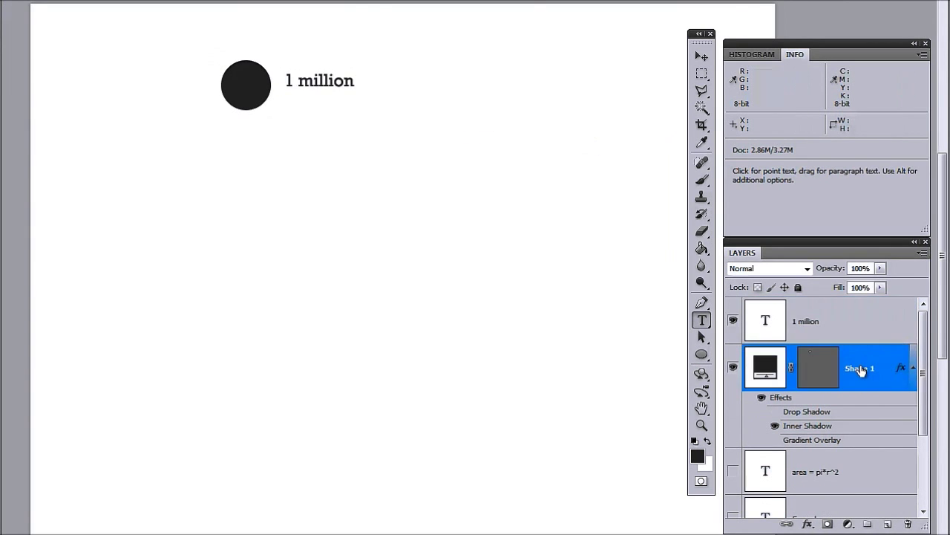
drag(865, 374, 889, 523)
key(v)
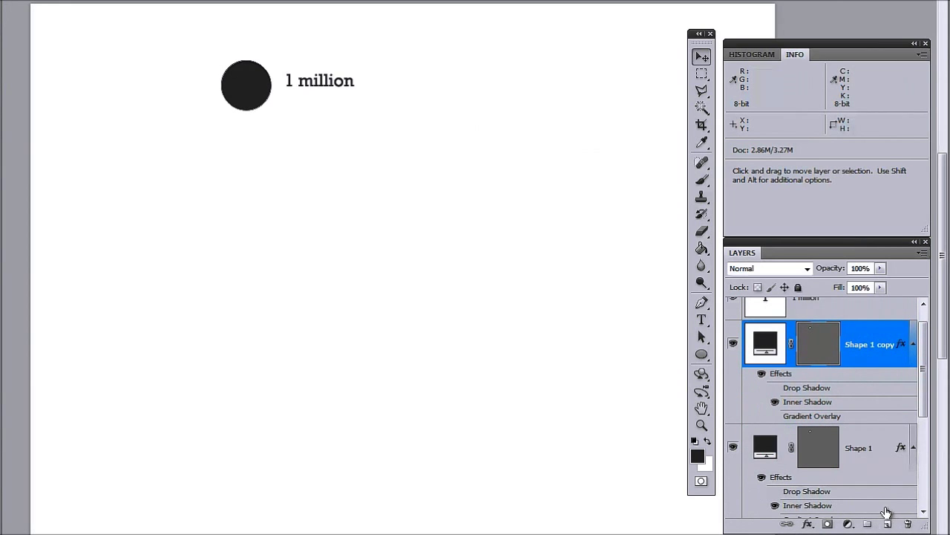
key(shift+Down)
key(shift+Down)
key(shift+Down)
key(shift+Down)
key(shift+Down)
key(shift+Down)
key(shift+Down)
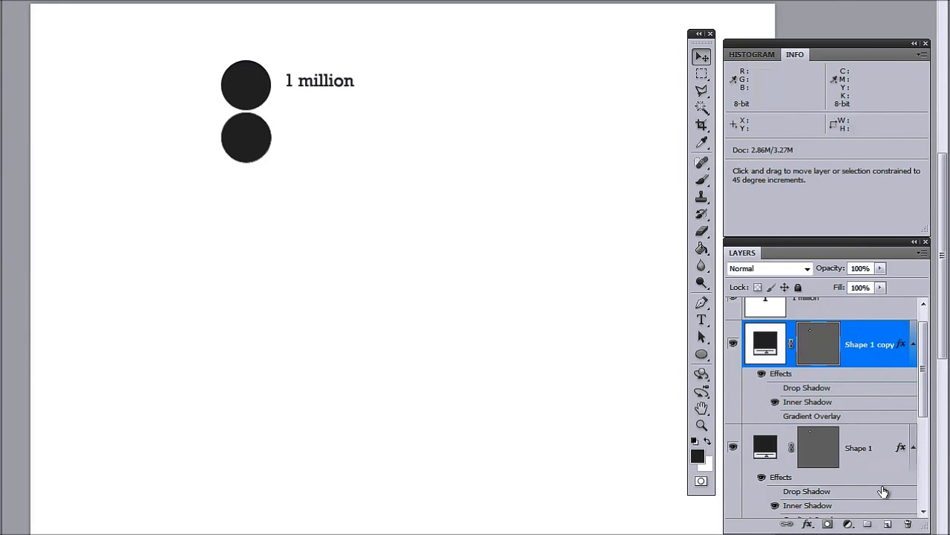
key(ctrl+t)
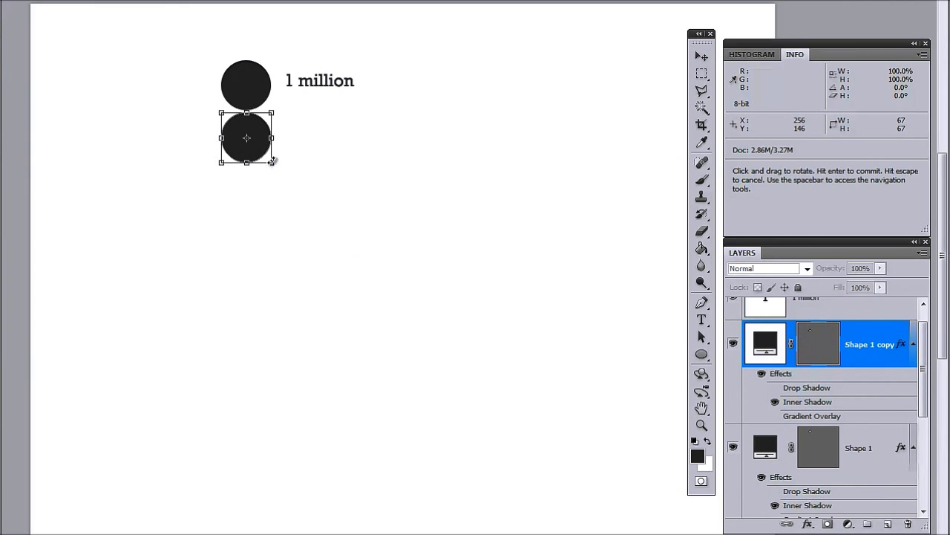
drag(274, 166, 320, 212)
key(Return)
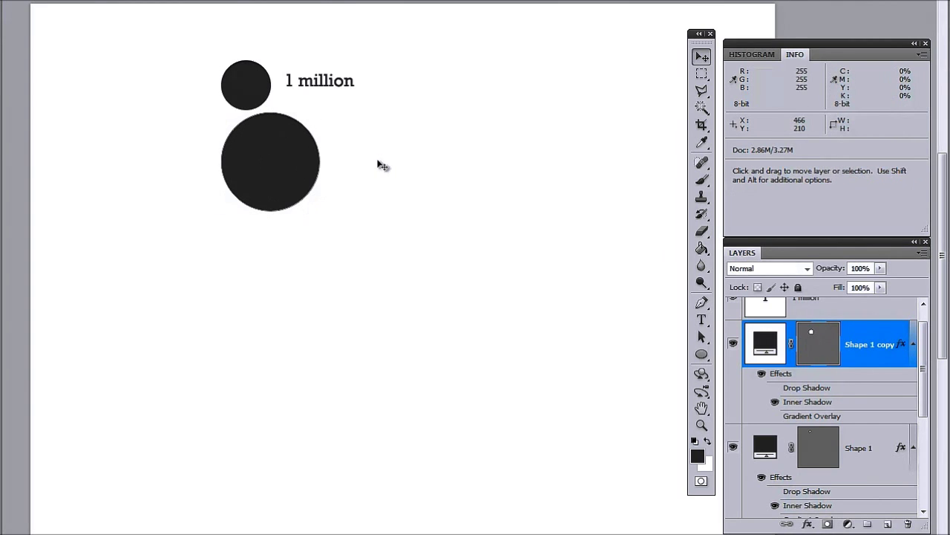
Label the enlarged circle '2 million'.
key(t)
click(329, 159)
text(2)
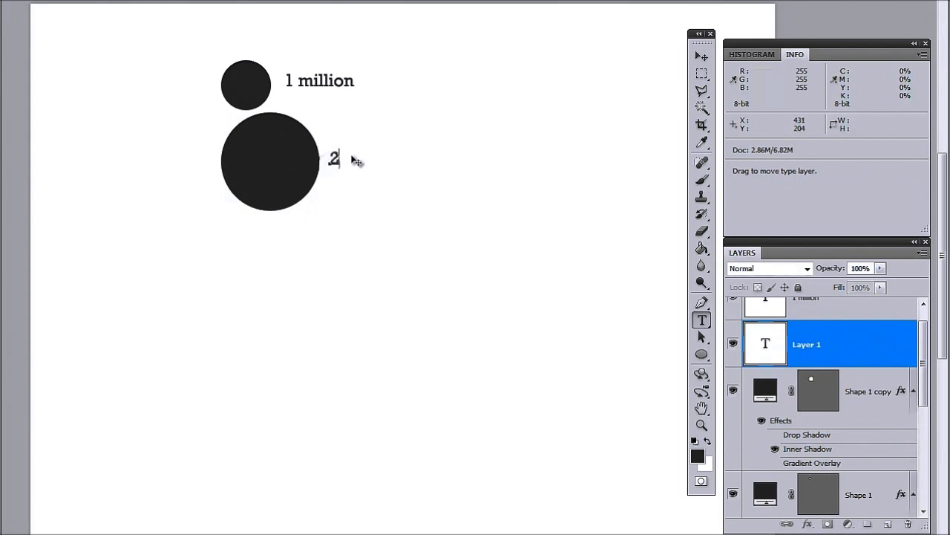
text( million)
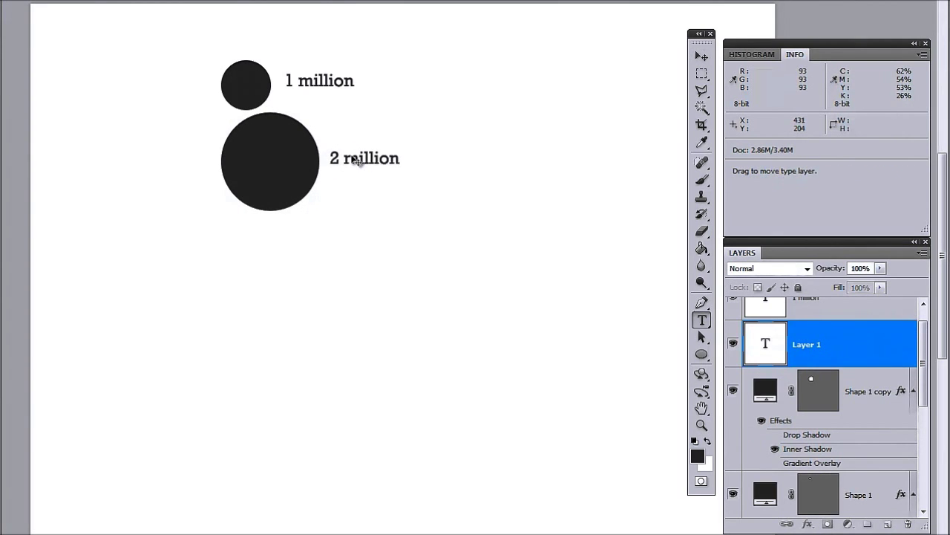
key(ctrl+Return)
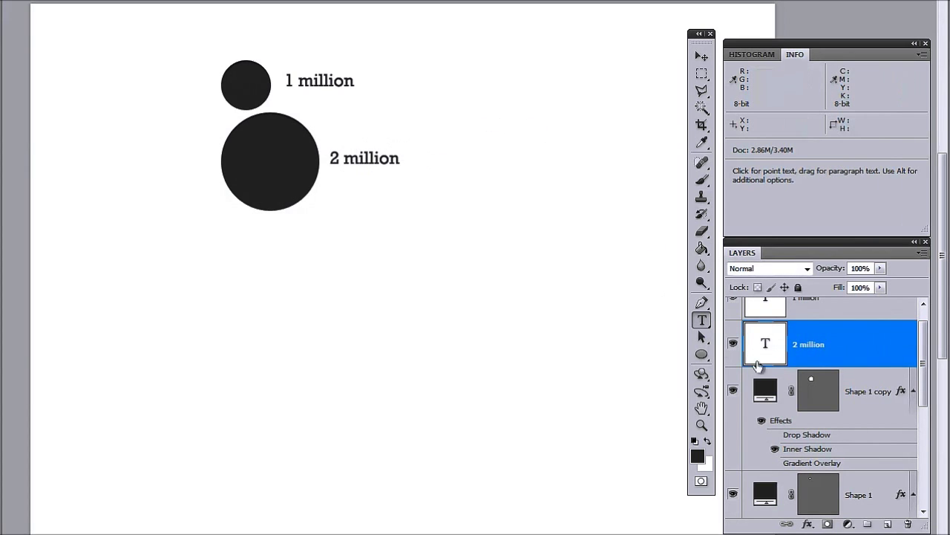
On a new layer, brush a freehand scribble across the '2 million' label.
click(887, 525)
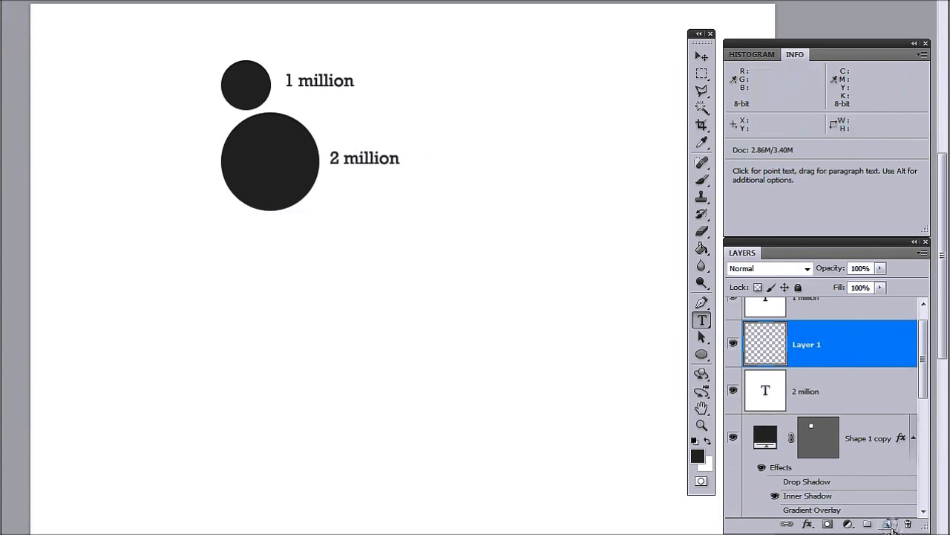
key(b)
mouse_move(332, 142)
mouse_down()
mouse_move(336, 171)
mouse_move(380, 169)
mouse_move(432, 145)
mouse_up()
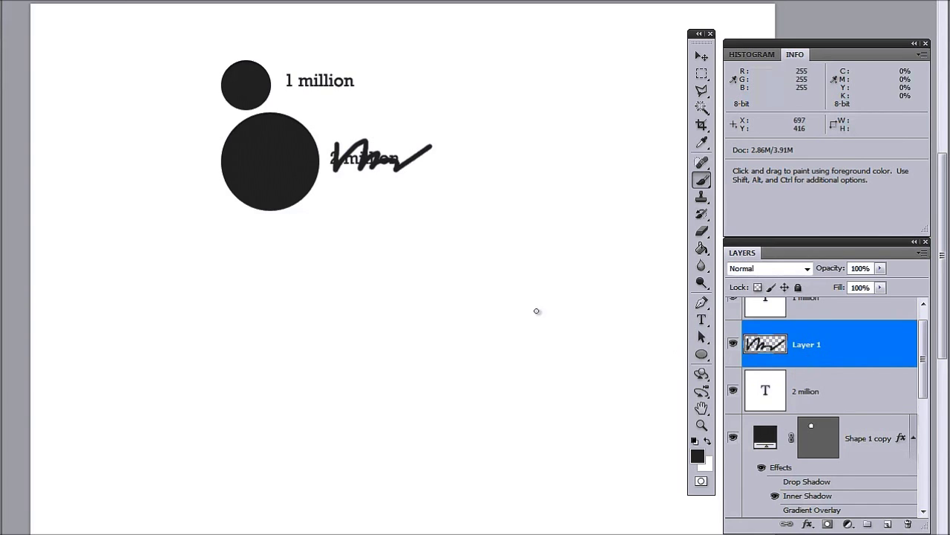
Load the small 67-px circle's outline as a selection.
click(847, 403)
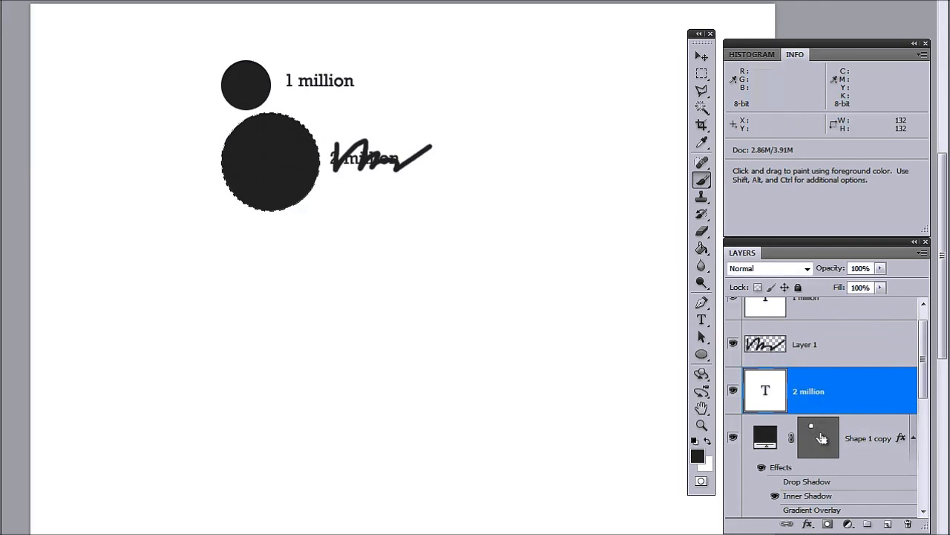
scroll(822, 445, down, 2)
ctrl+click(820, 448)
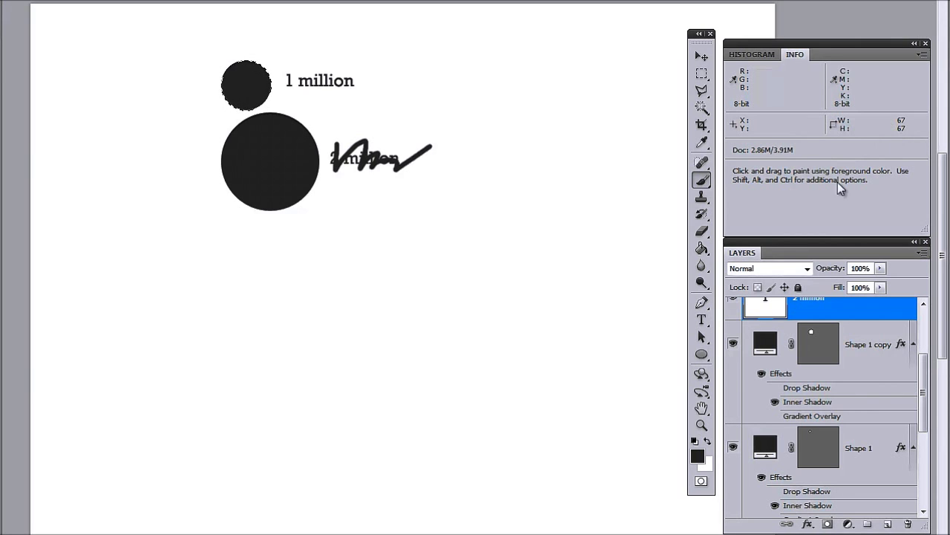
scroll(838, 389, up, 2)
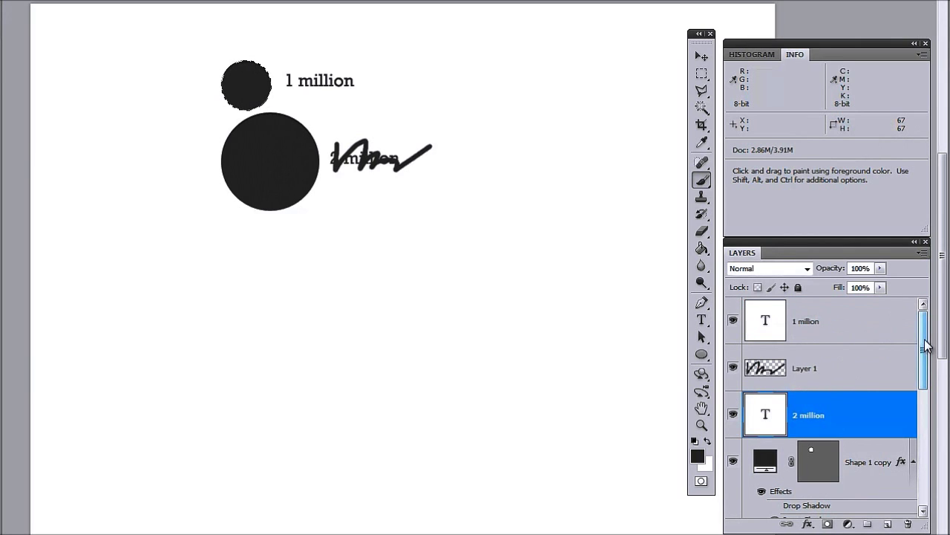
drag(923, 349, 925, 468)
Show the area = pi*r^2 formula and compute the radius 67/2 = 33.5 in FreeCalc.
click(733, 378)
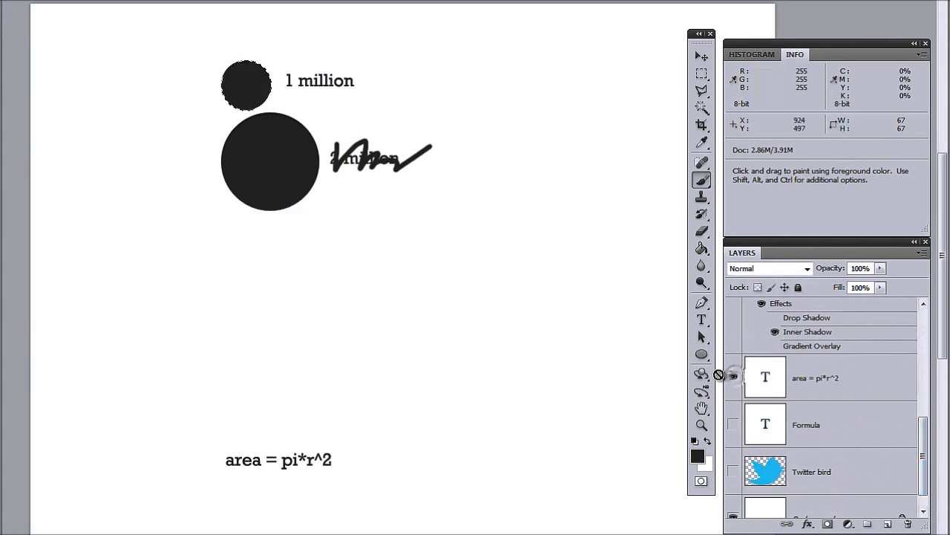
key(XF86Calculator)
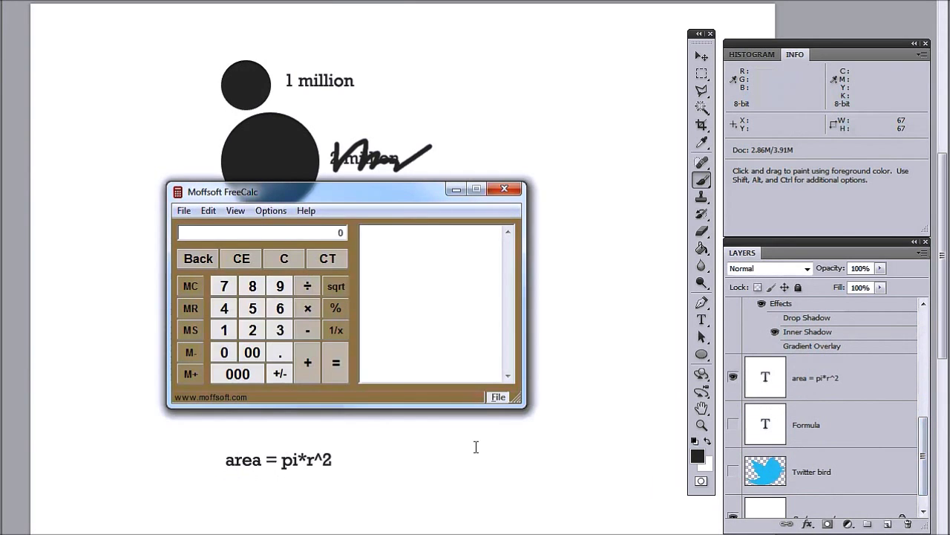
drag(393, 204, 499, 202)
key(Num_Lock)
text(67/2)
key(Return)
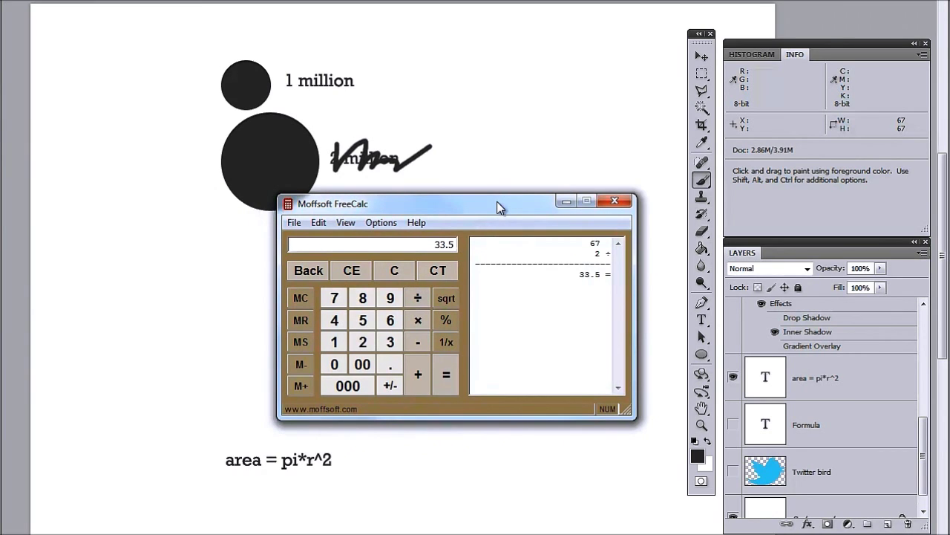
Square 33.5, multiply by 3.141 for 3,524.98725, double to 7,049.9745, and minimize FreeCalc.
key(BackSpace)
text(*)
key(Return)
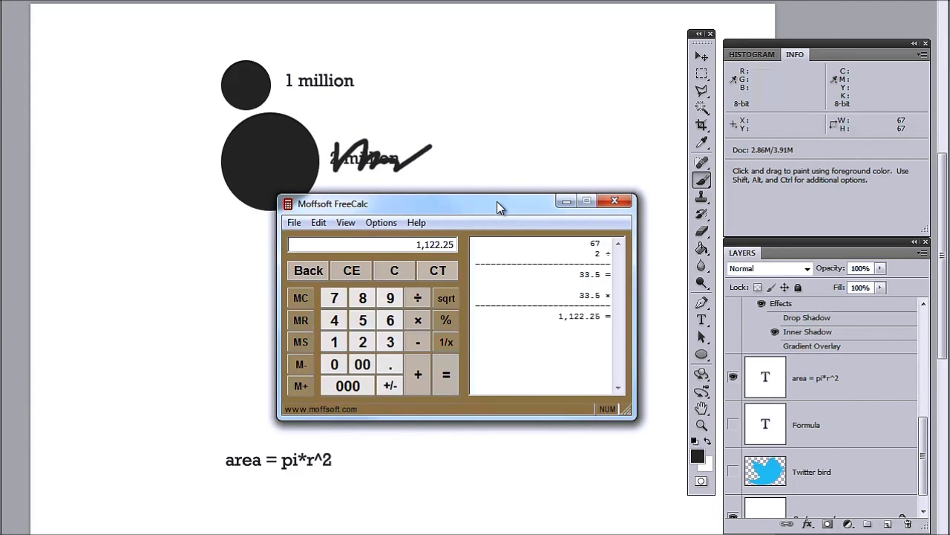
text(*3.141)
key(Return)
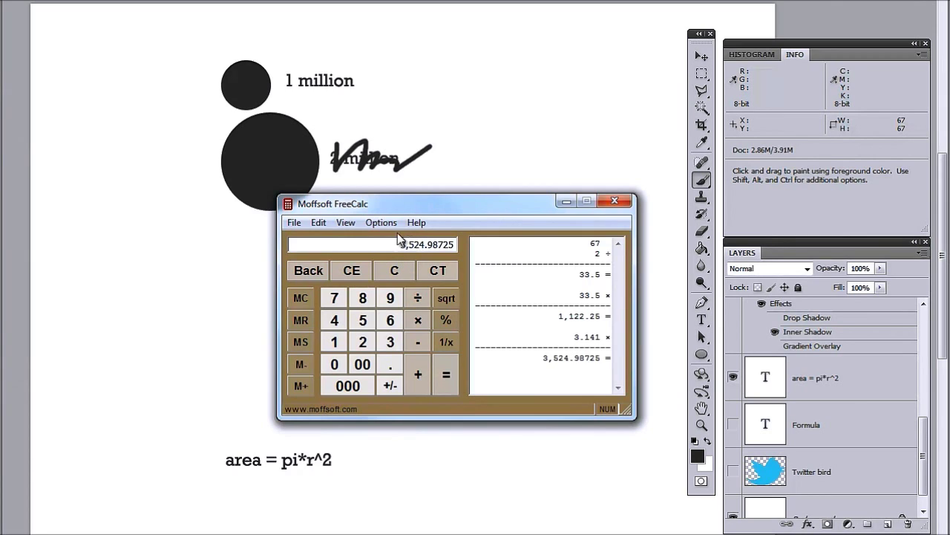
text(*2)
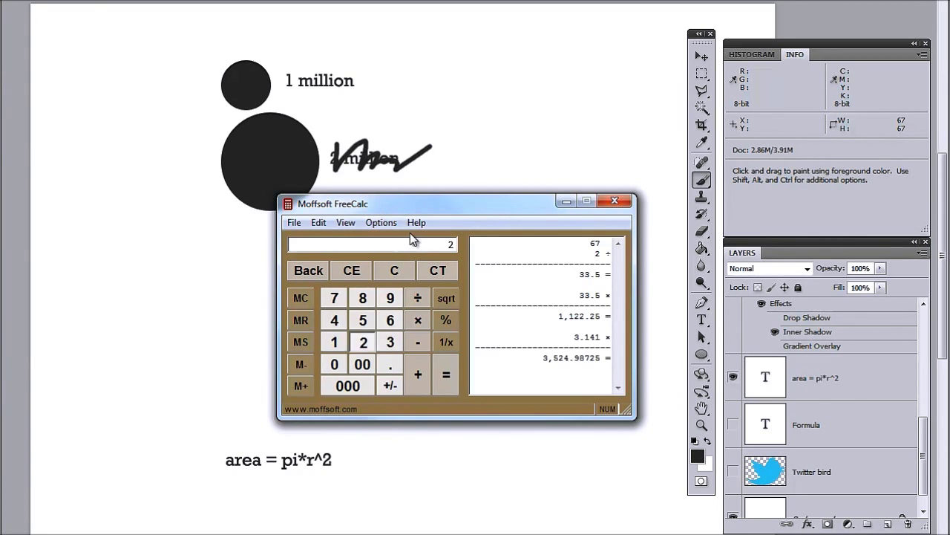
key(Return)
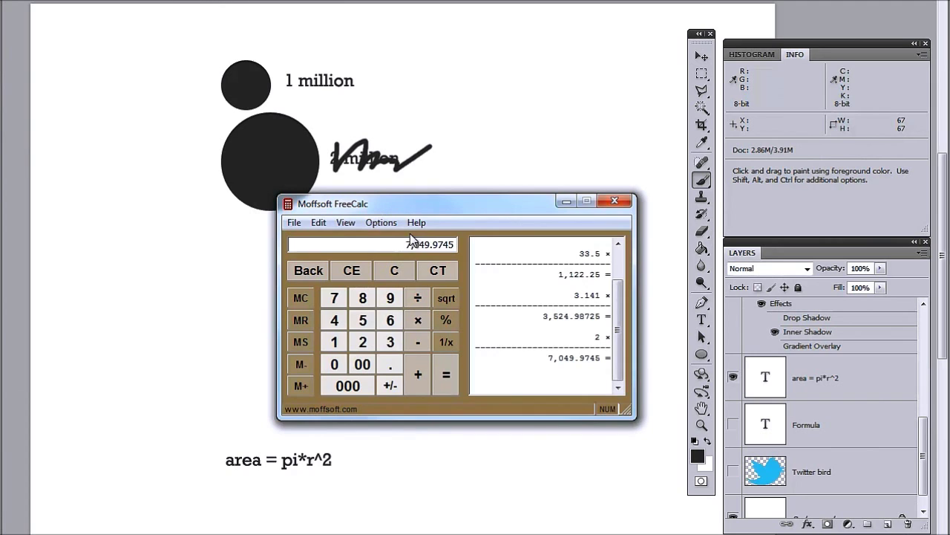
click(565, 202)
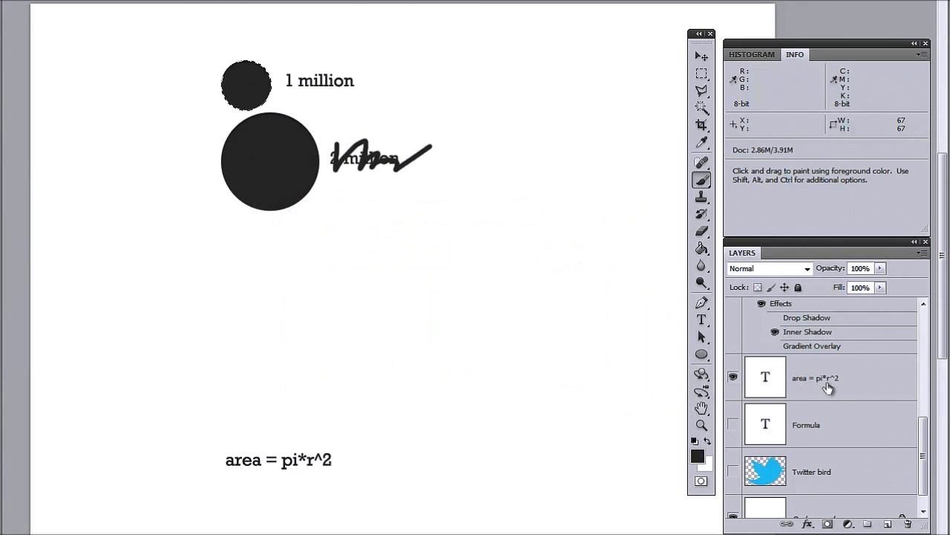
Read the small circle's 3,521-pixel count in the Histogram panel.
click(826, 385)
scroll(824, 371, up, 5)
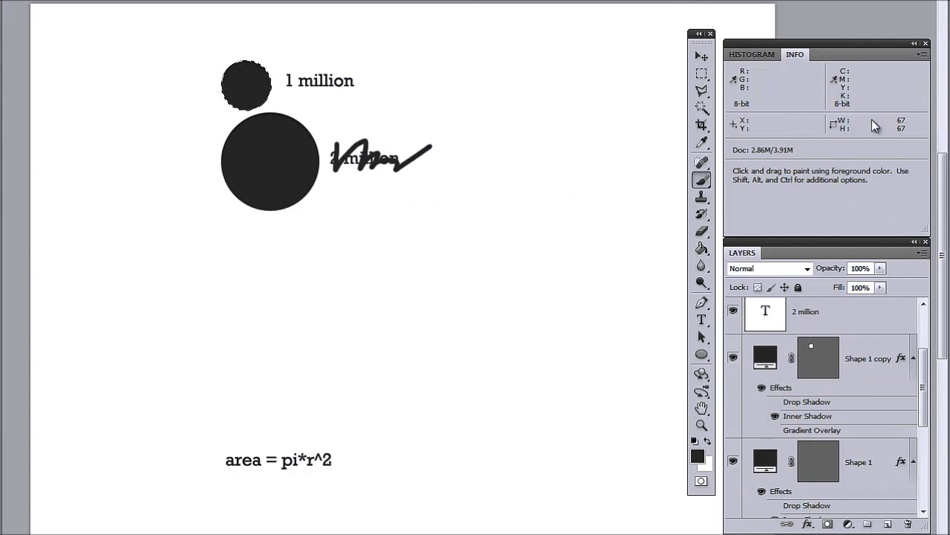
click(765, 58)
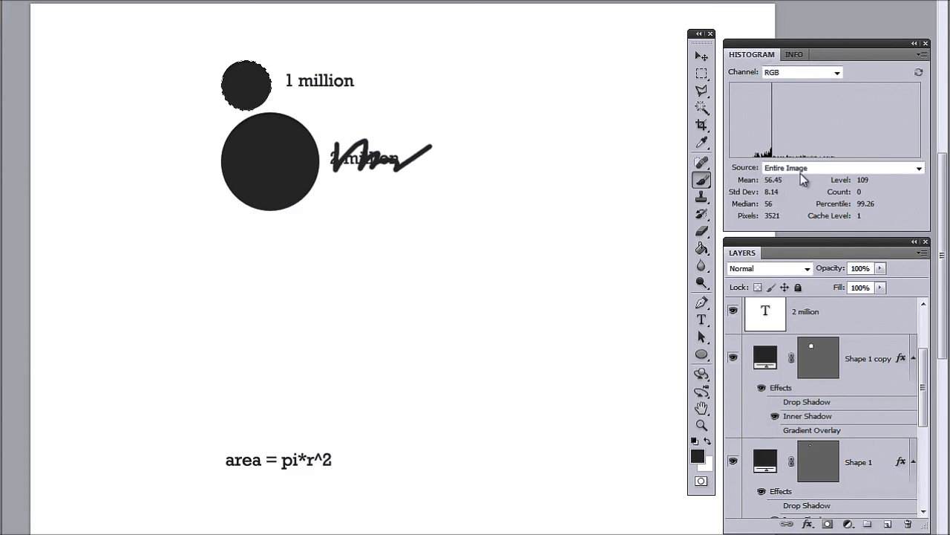
Delete both old circle shape layers and add an empty Layer 2.
click(870, 364)
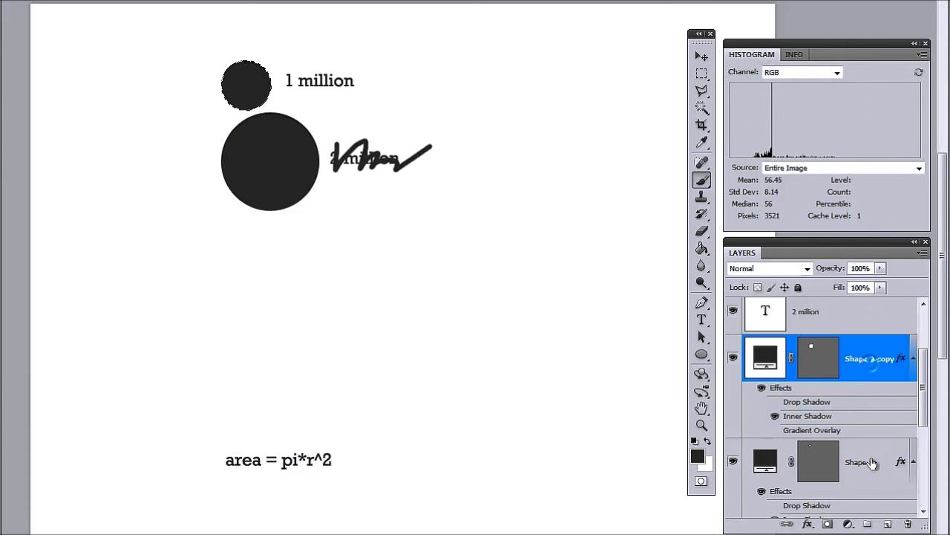
shift+click(872, 462)
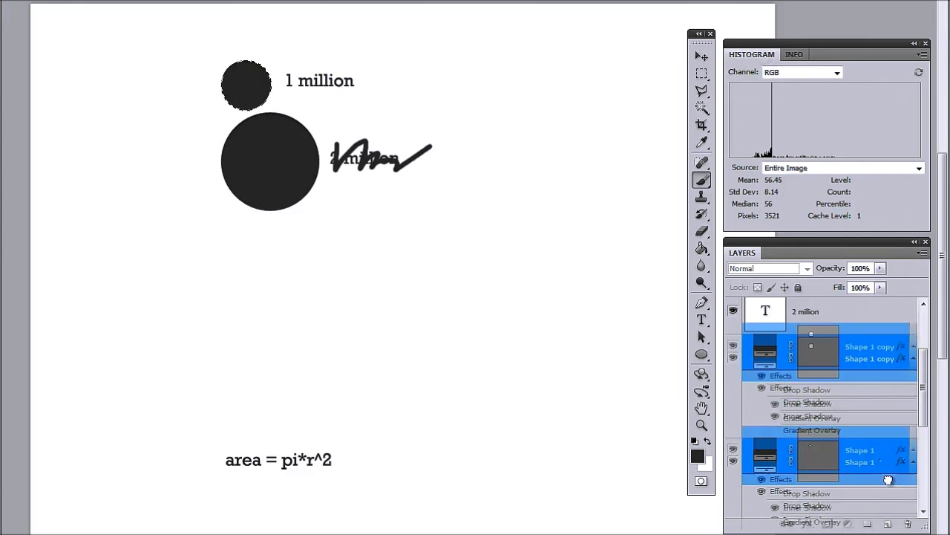
click(907, 524)
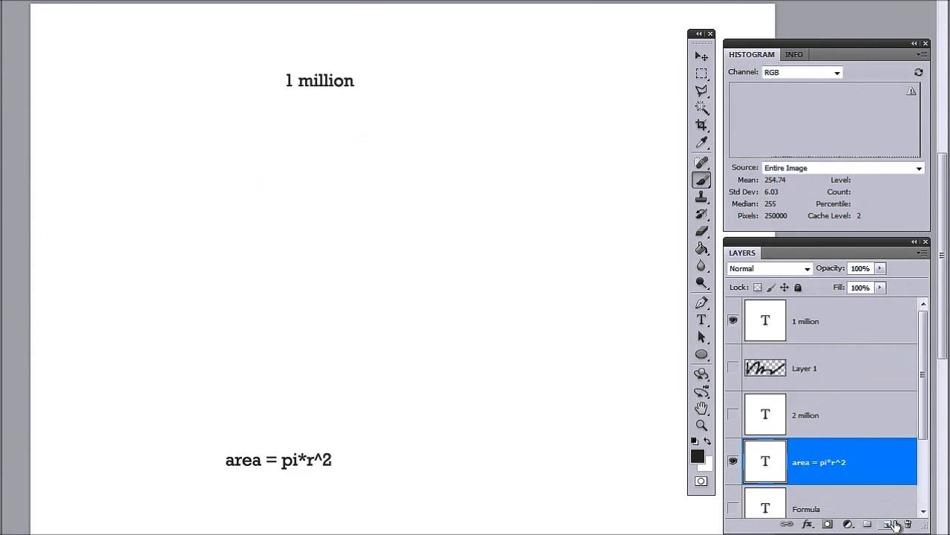
click(890, 525)
Draw a large filled circle on Layer 2, duplicate it, and hide the original.
click(701, 354)
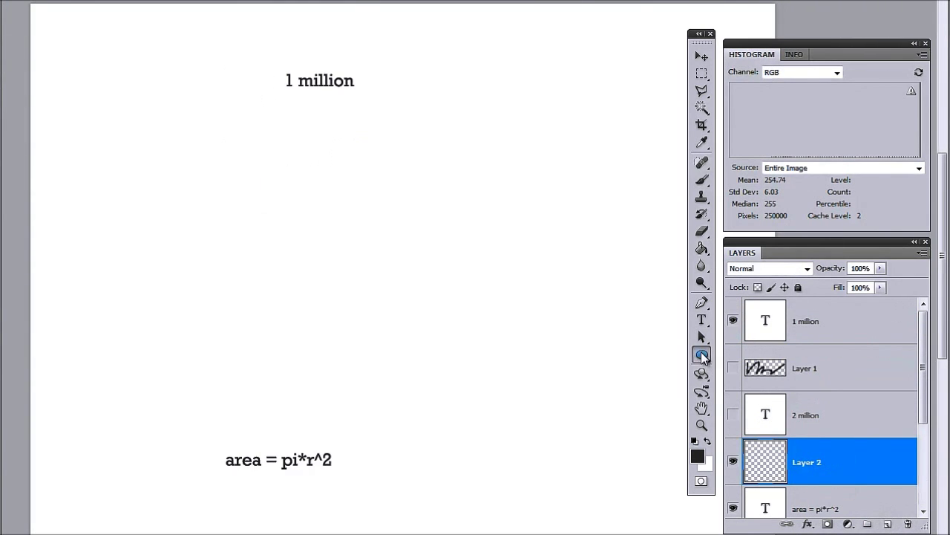
drag(220, 123, 551, 441)
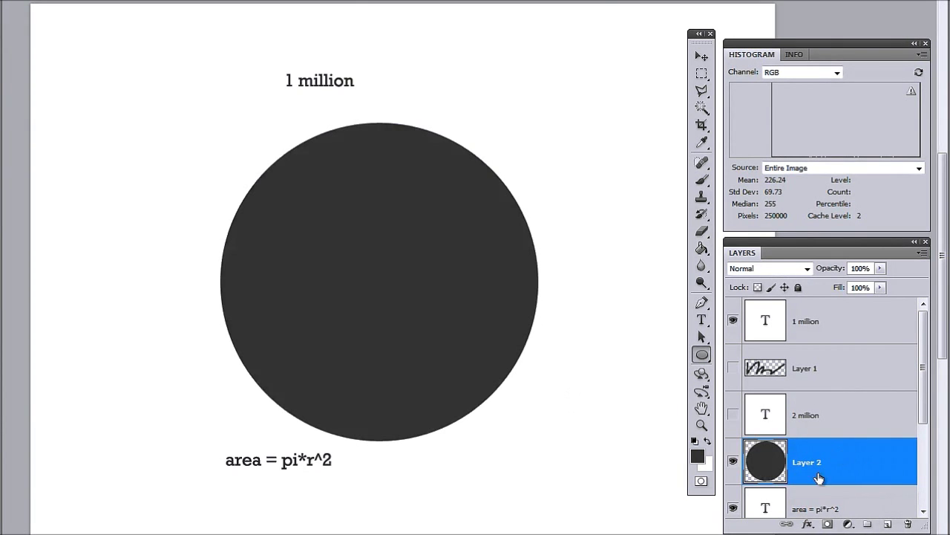
drag(873, 475, 890, 524)
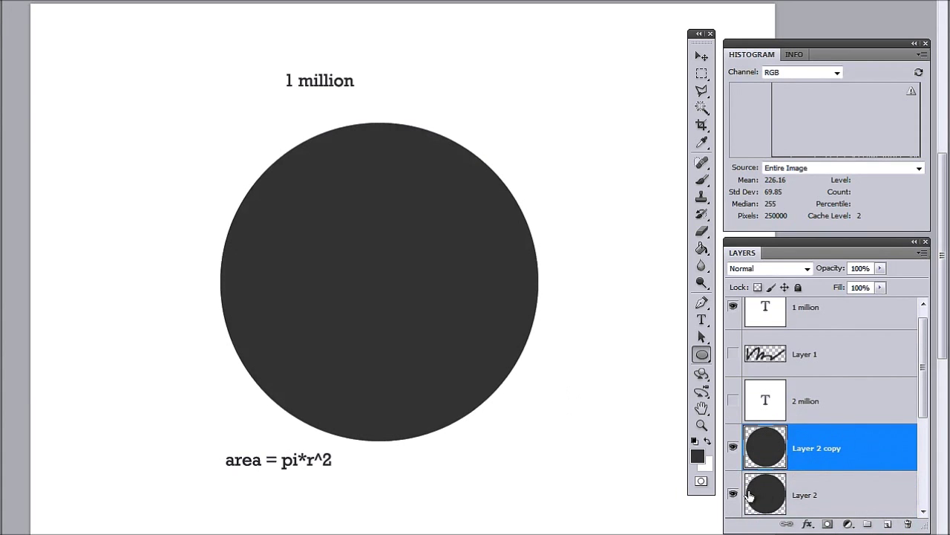
click(733, 493)
Shrink the copy to a small circle beside '1 million' and select its pixels.
key(ctrl+t)
drag(539, 442, 242, 100)
key(Return)
key(v)
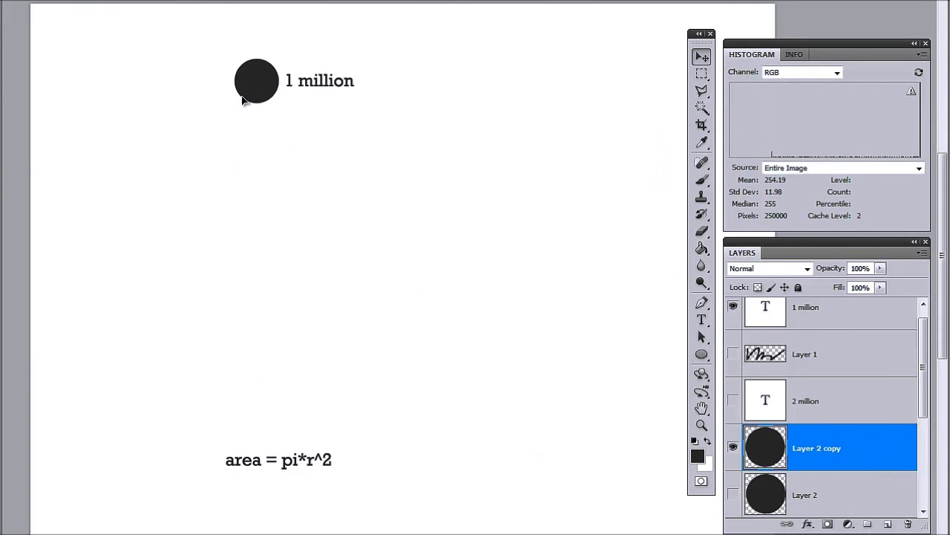
ctrl+click(765, 455)
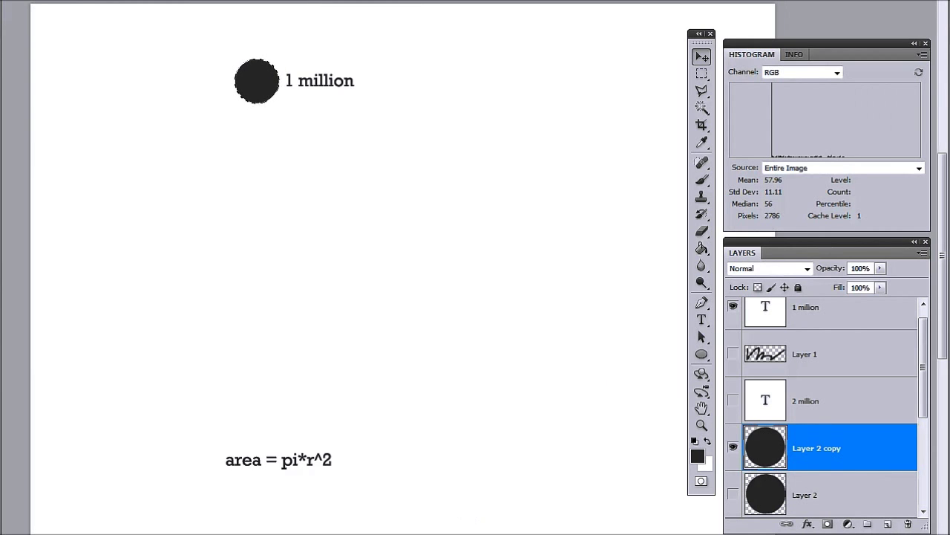
Bring FreeCalc back in front of the canvas to work with the 2,786-pixel count.
click(481, 520)
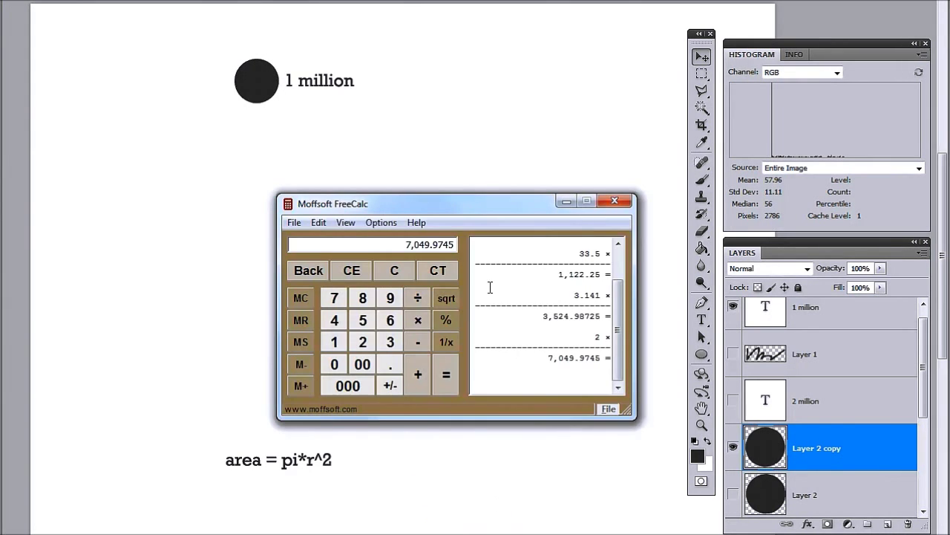
Clear FreeCalc and compute 2,786 × 2 = 5,572, then return to the image.
click(395, 275)
text(278)
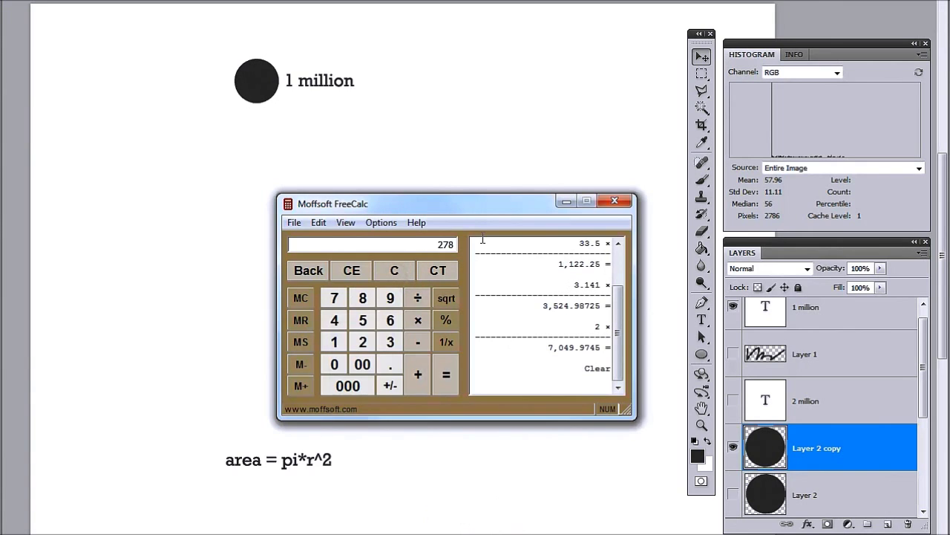
key(asterisk)
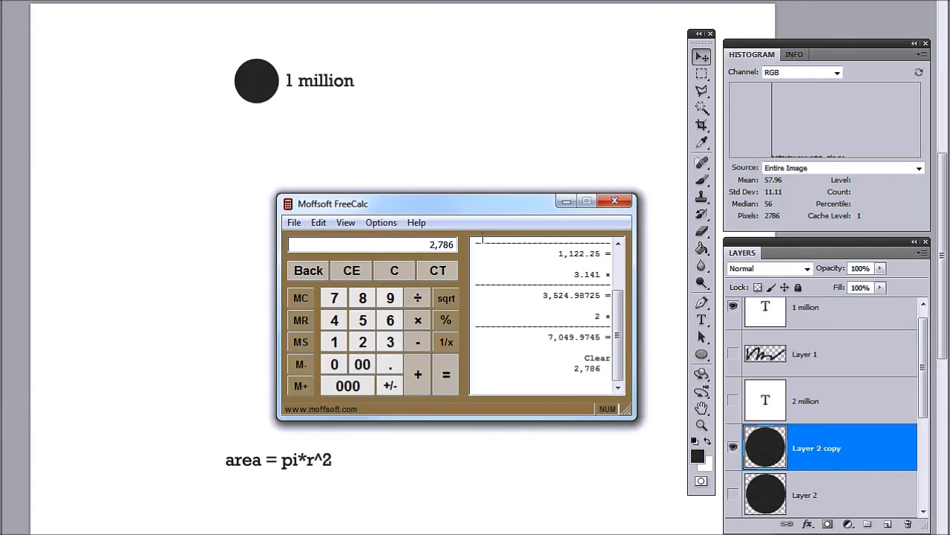
key(Return)
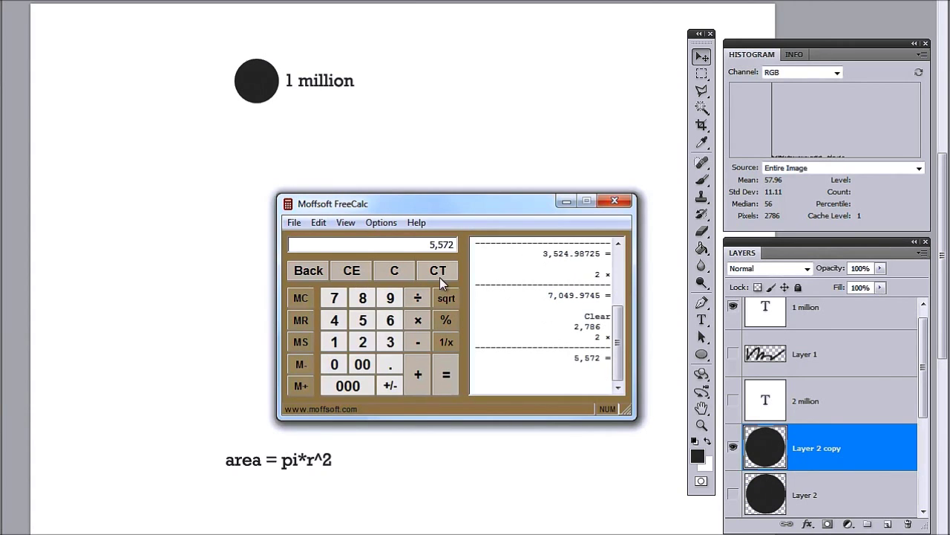
click(444, 153)
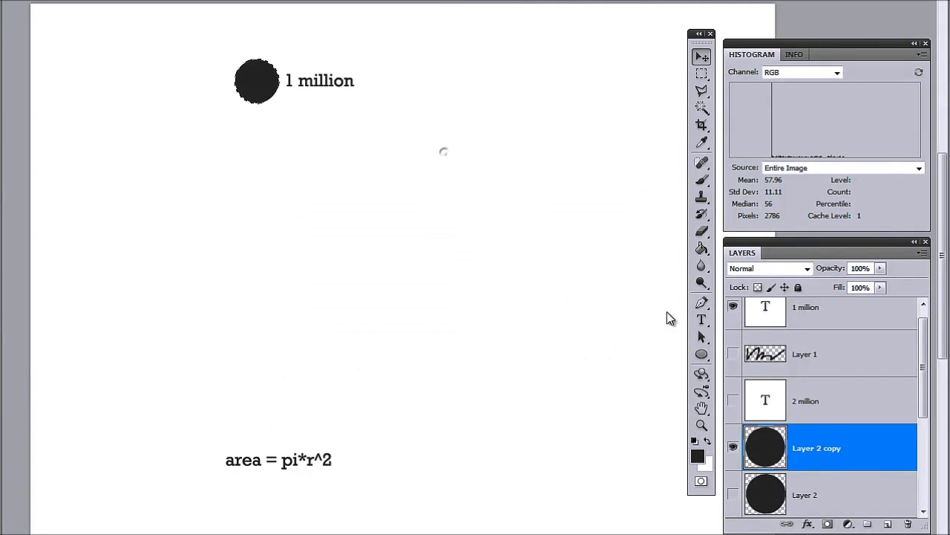
Duplicate the large Layer 2 circle as Layer 2 copy 2, hide the original, and select the copy's pixels.
click(816, 496)
click(733, 495)
drag(861, 495, 888, 524)
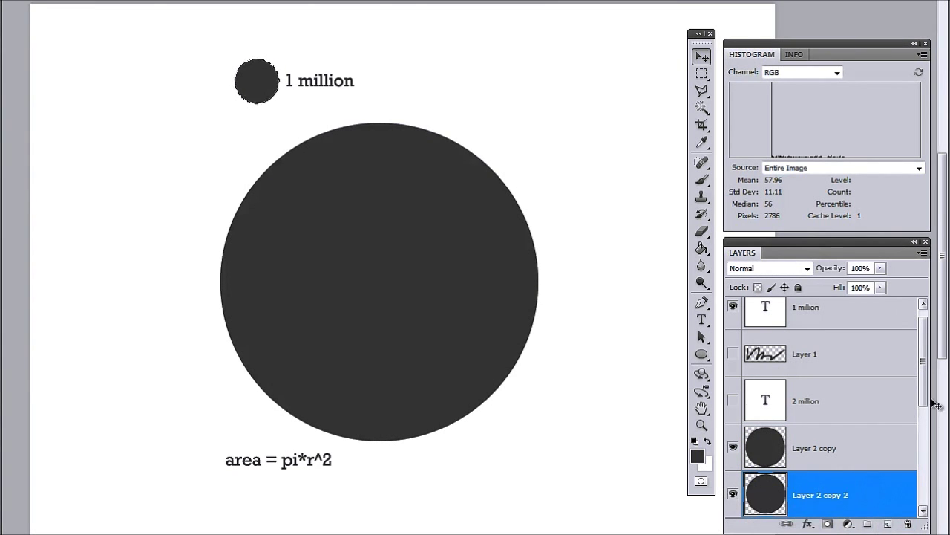
drag(921, 375, 922, 394)
click(733, 503)
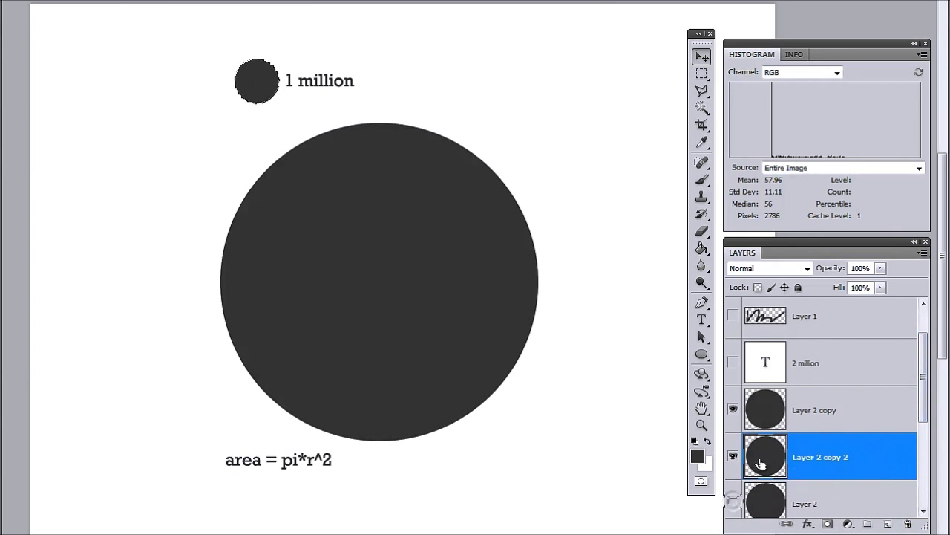
ctrl+click(762, 459)
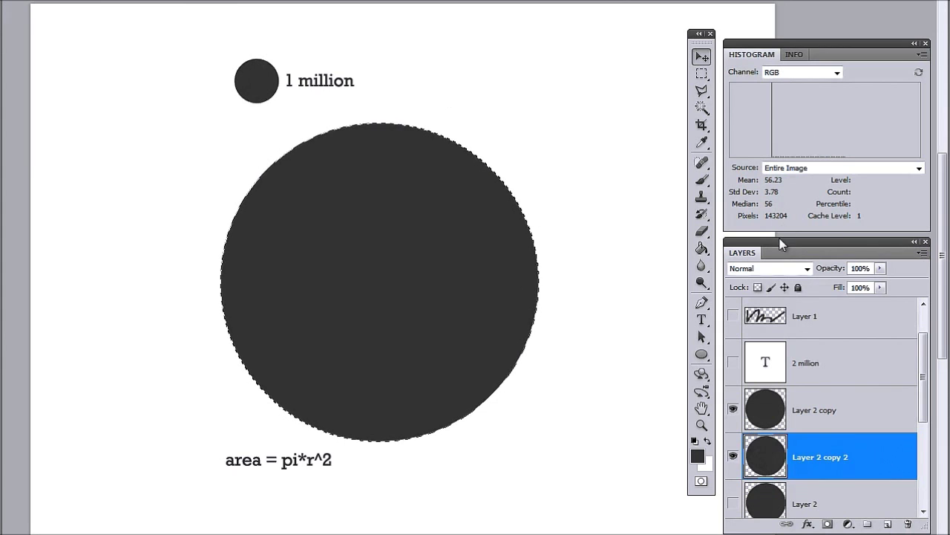
key(ctrl+t)
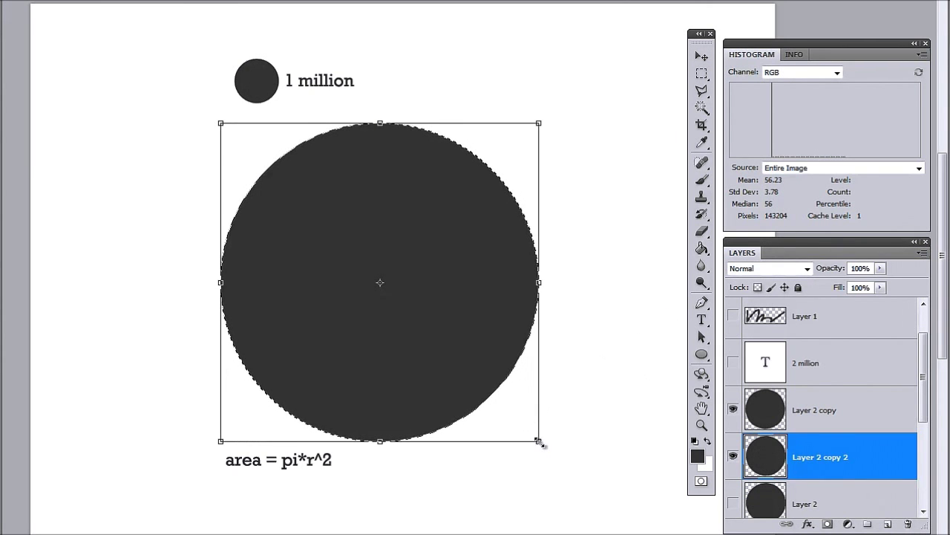
Shrink Layer 2 copy 2 to about 5,586 pixels, roughly double the small circle, below it.
drag(539, 440, 319, 209)
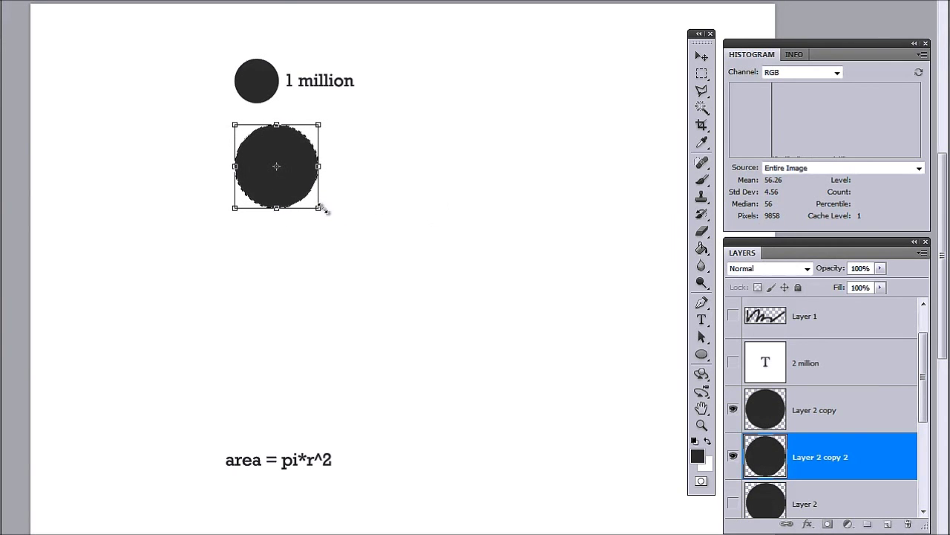
drag(319, 208, 302, 193)
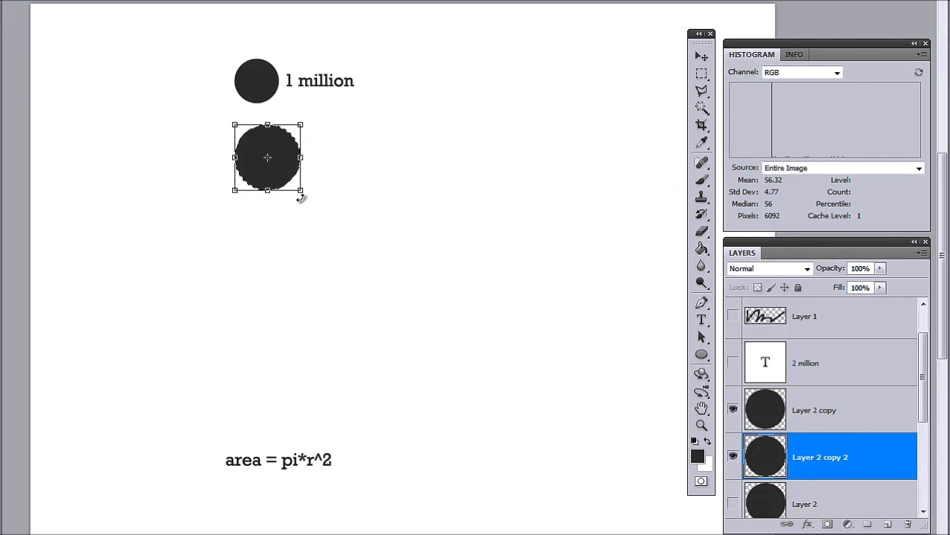
key(ctrl+plus)
key(ctrl+plus)
drag(250, 121, 592, 343)
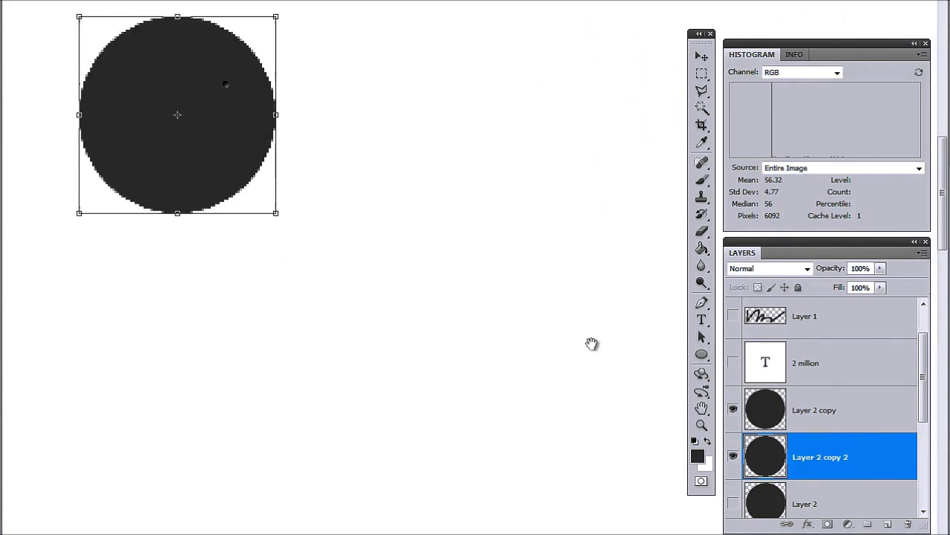
key(ctrl+plus)
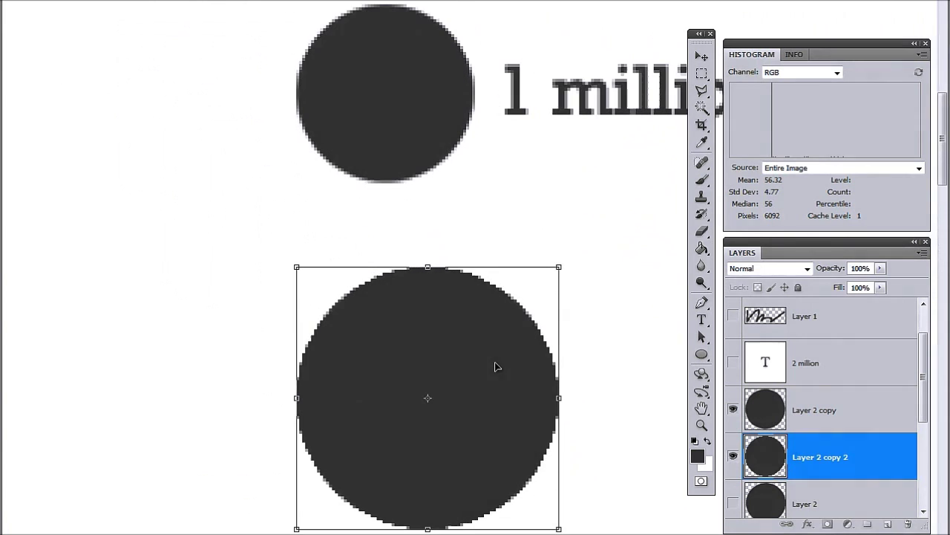
mouse_move(556, 517)
mouse_down()
mouse_move(532, 509)
mouse_move(535, 502)
mouse_move(550, 514)
mouse_up()
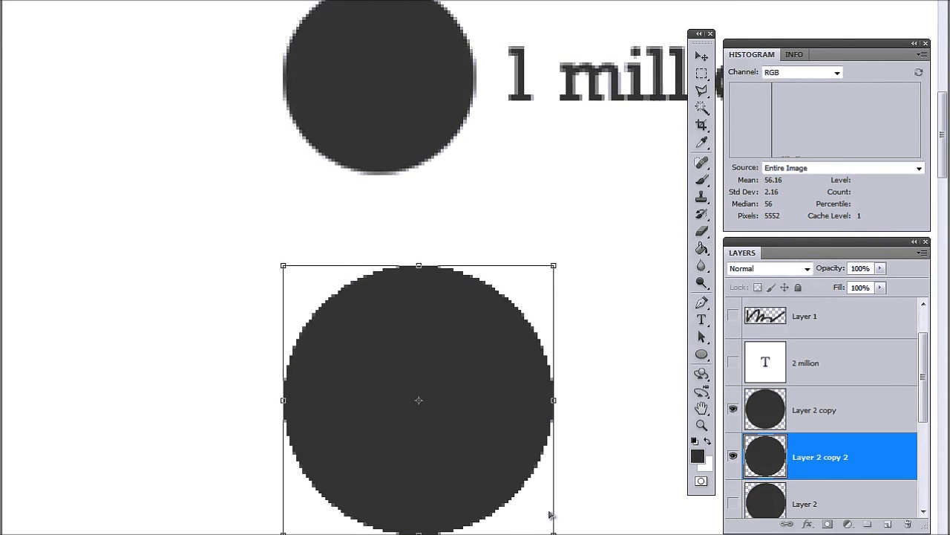
key(ctrl+plus)
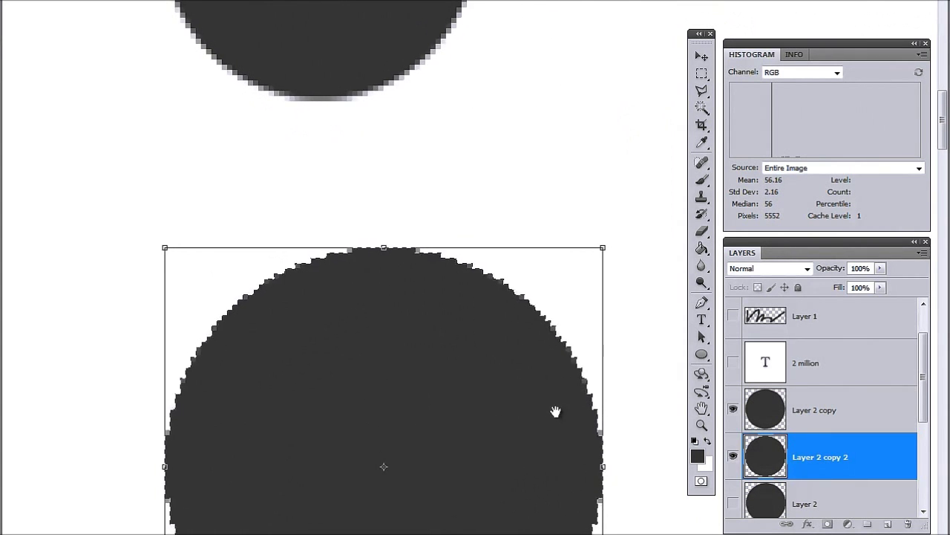
drag(555, 412, 547, 344)
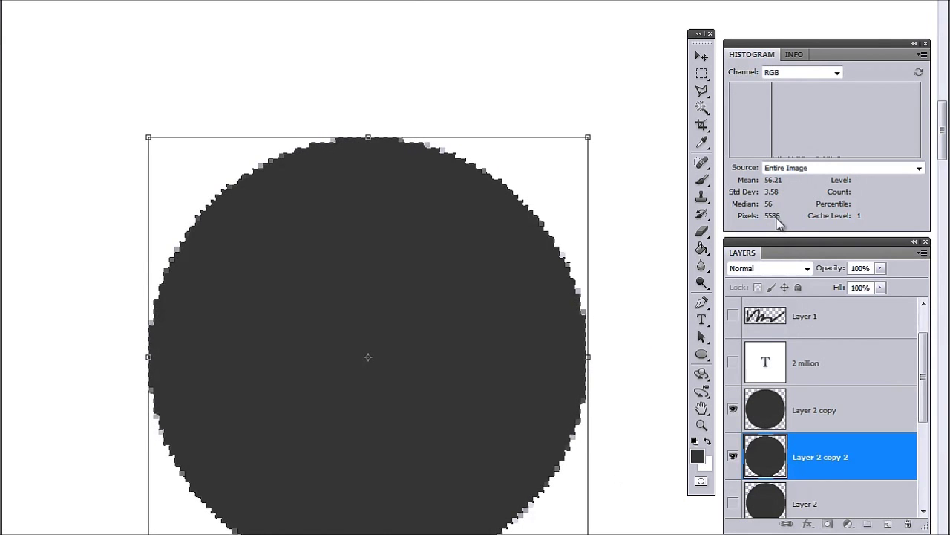
key(Return)
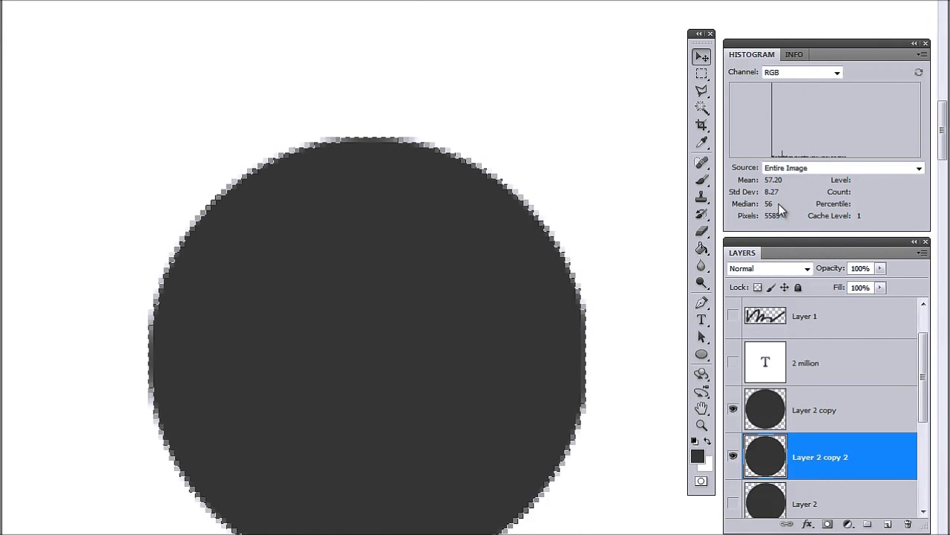
key(ctrl+minus)
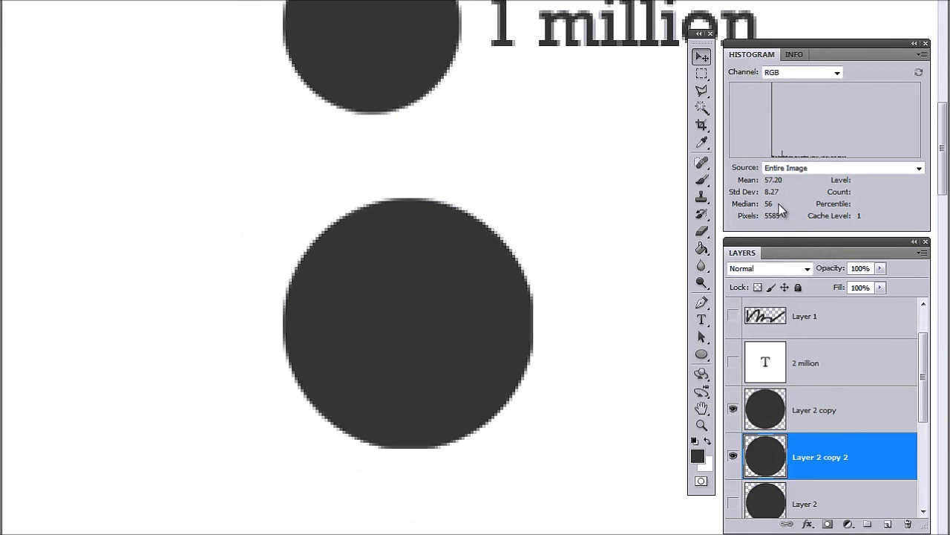
key(ctrl+minus)
key(ctrl+minus)
key(ctrl+minus)
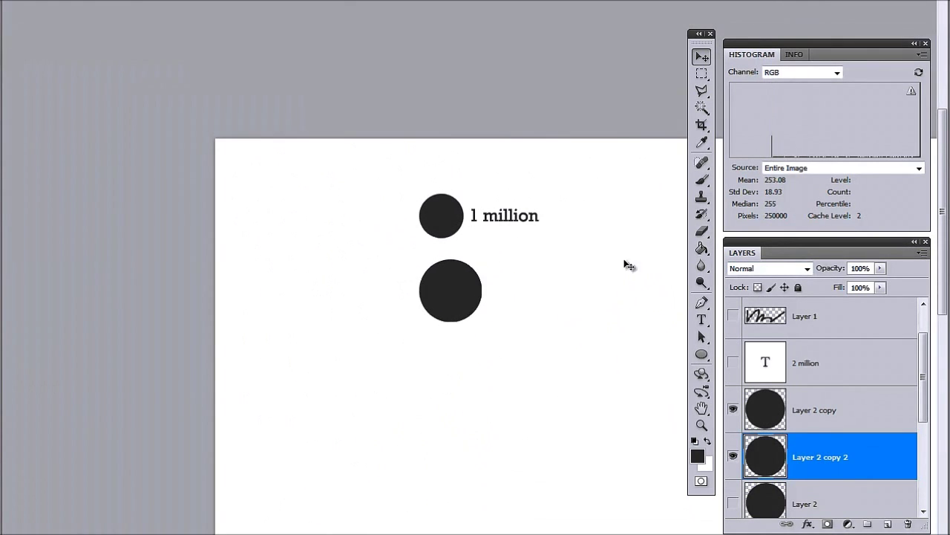
Show the 2 million label layer and position it beside the larger circle.
click(858, 372)
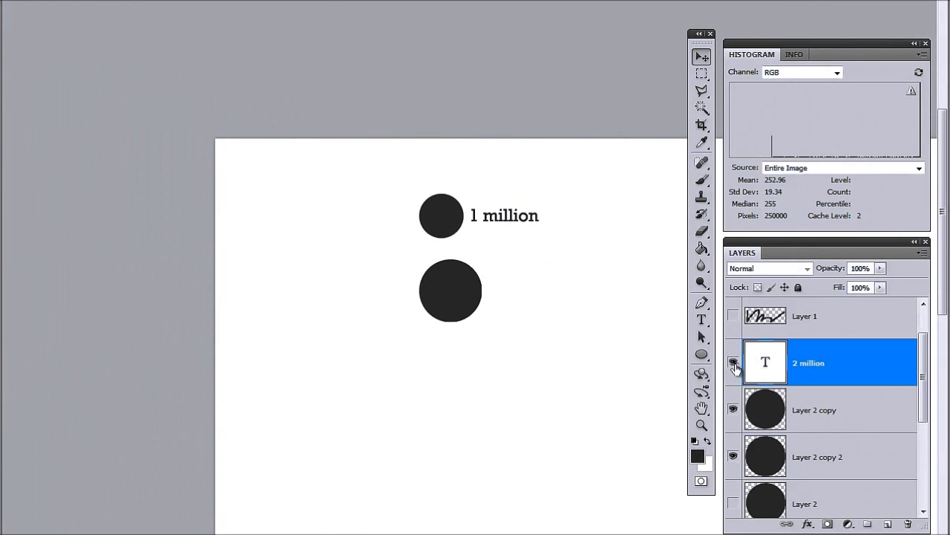
click(733, 362)
mouse_move(526, 310)
mouse_down()
mouse_move(530, 282)
mouse_move(543, 290)
mouse_move(522, 296)
mouse_up()
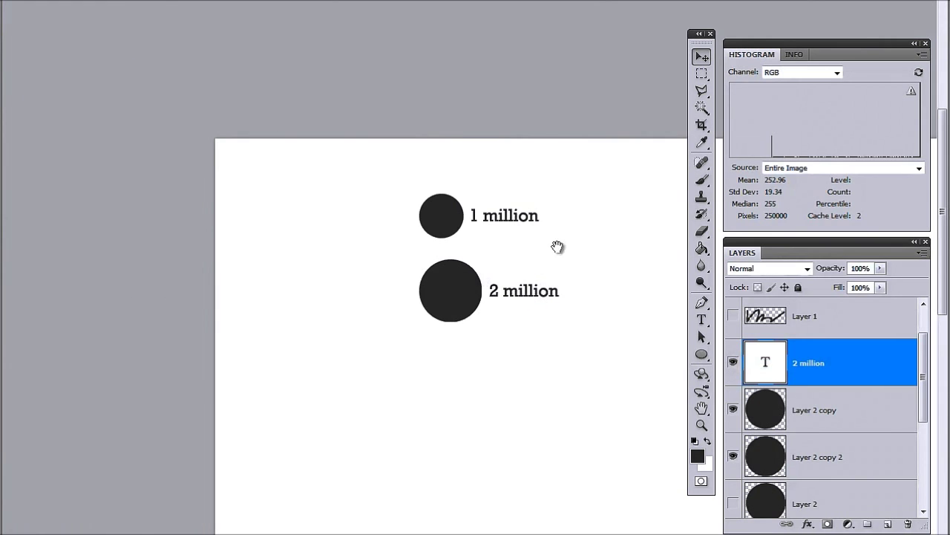
drag(557, 247, 512, 310)
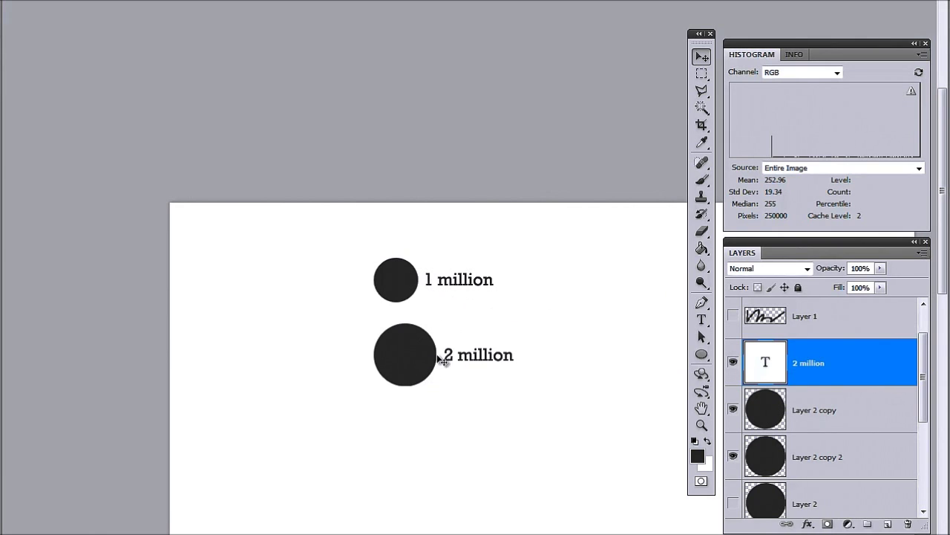
scroll(829, 407, down, 1)
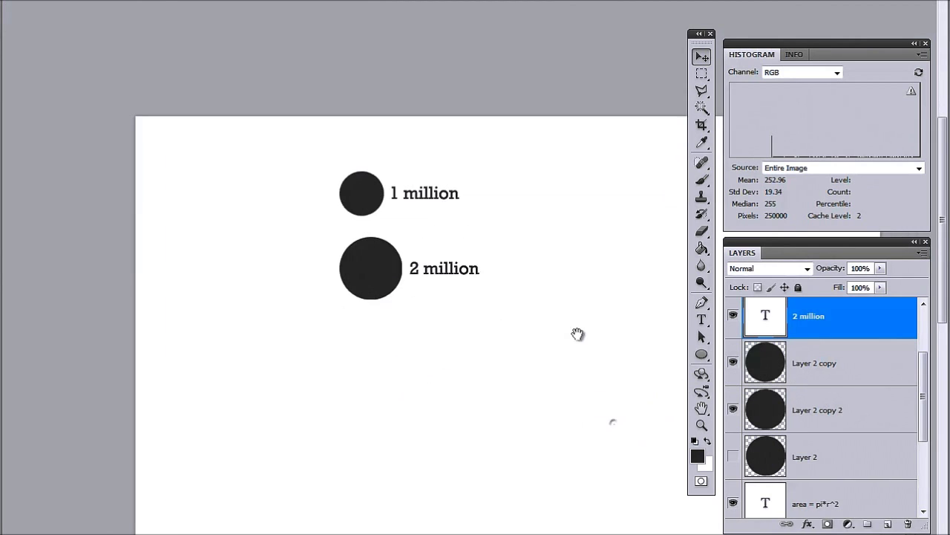
click(807, 377)
Multiply the small circle's 2,786 pixels by 10.5 in FreeCalc to get 29,253, then duplicate Layer 2.
ctrl+click(770, 367)
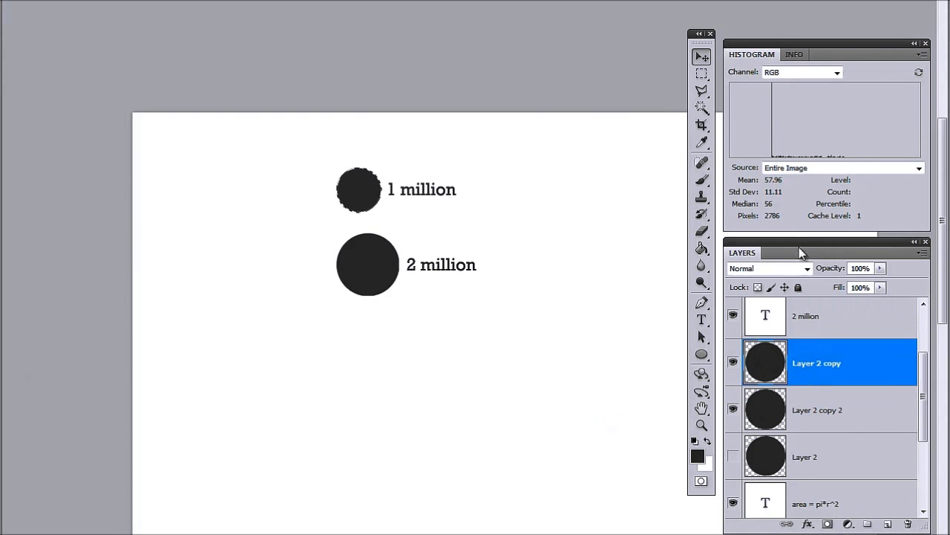
key(alt+Tab)
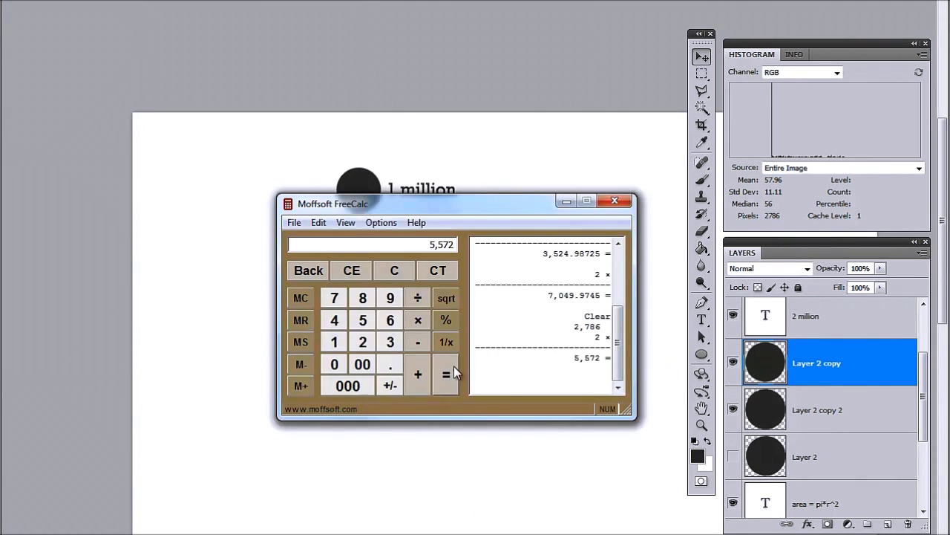
click(396, 270)
text(2,7)
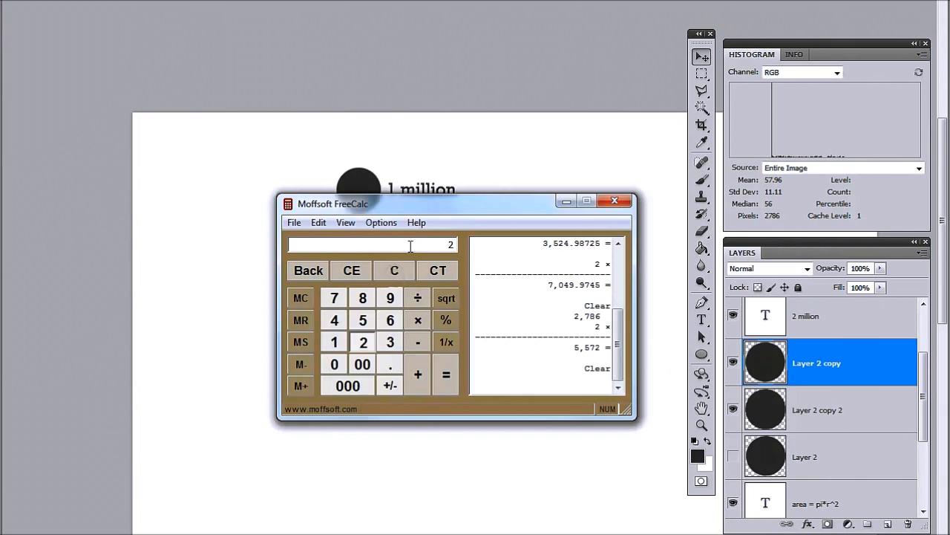
text(86)
key(asterisk)
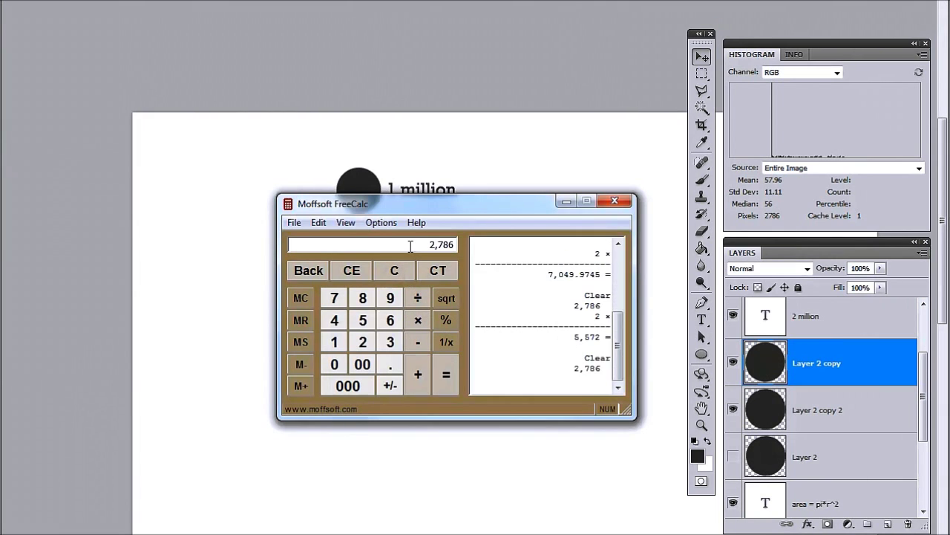
text(10.5)
key(Return)
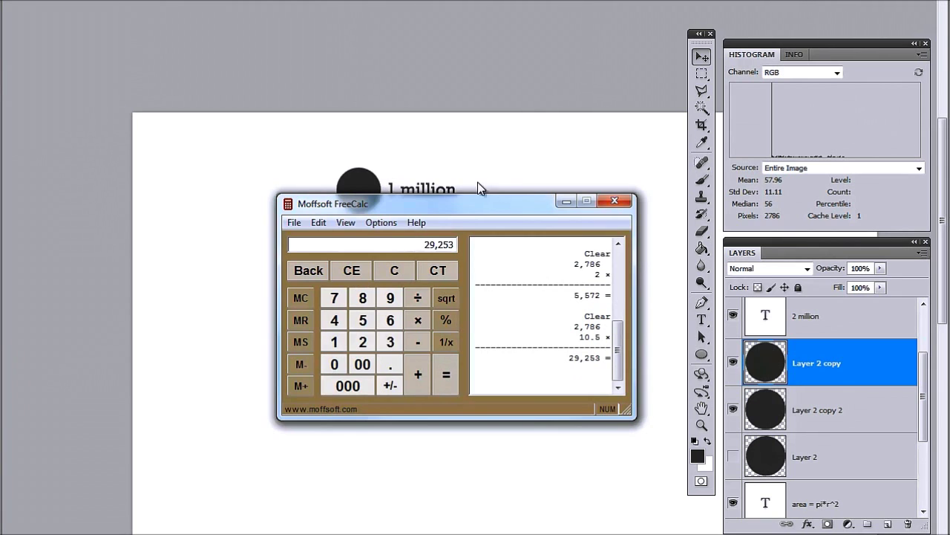
click(501, 164)
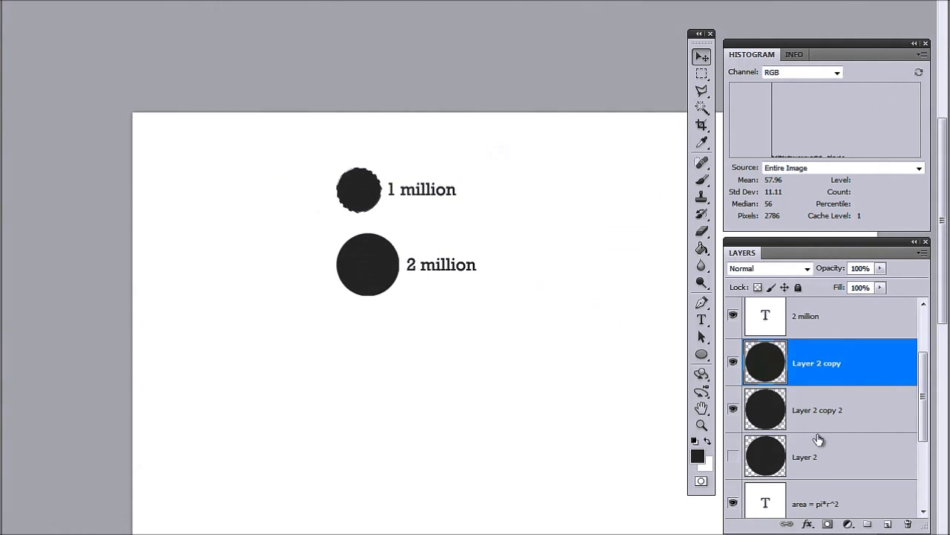
drag(820, 459, 885, 522)
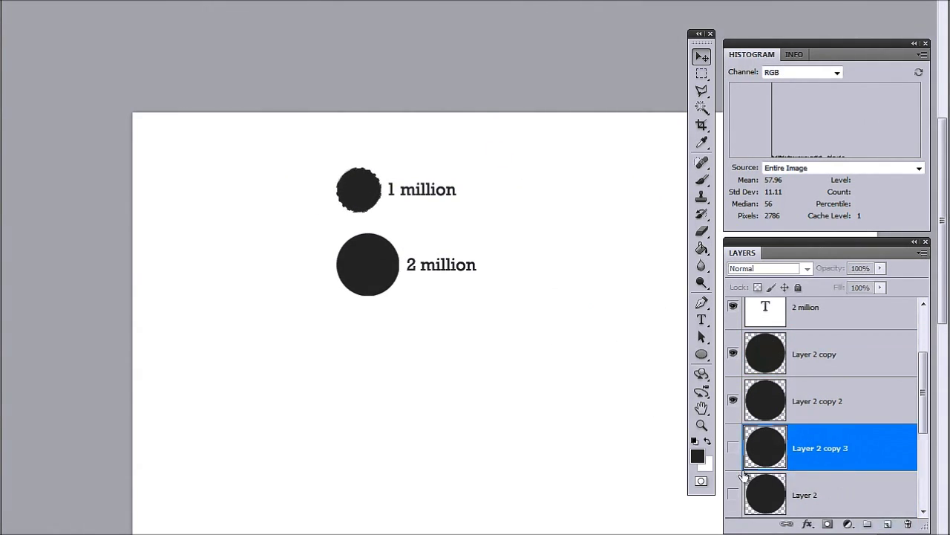
Shrink the visible Layer 2 copy to about 29,107 pixels and place it below the 2 million circle.
click(733, 448)
ctrl+click(757, 446)
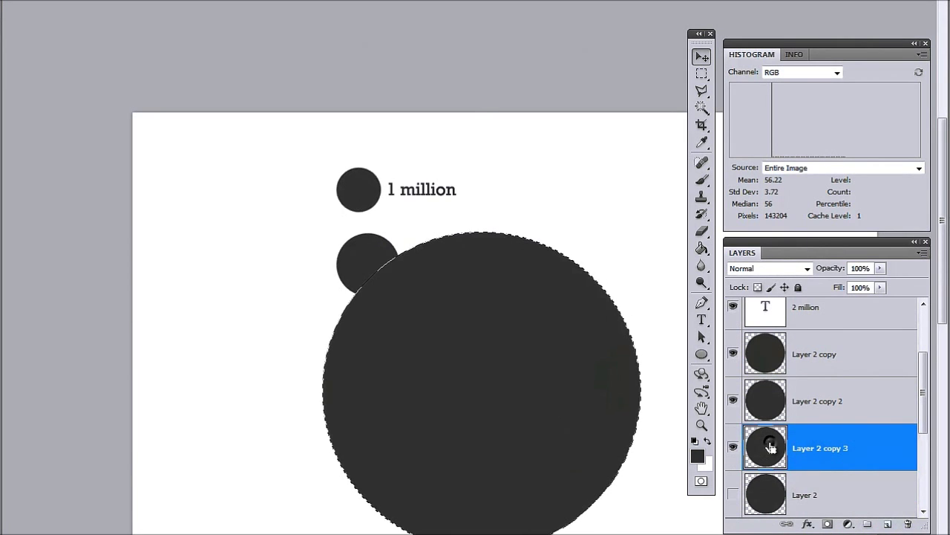
key(ctrl+t)
drag(641, 232, 465, 407)
key(Return)
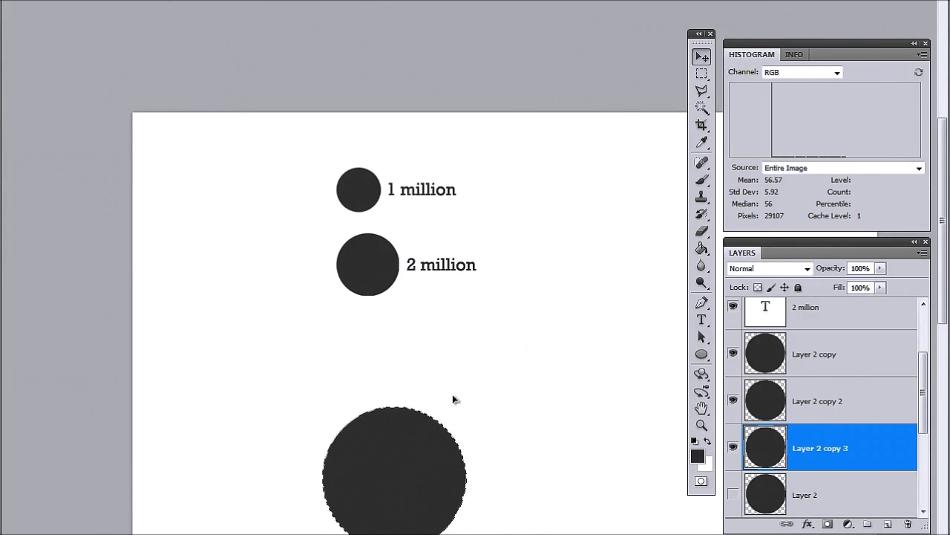
drag(410, 458, 404, 361)
Add a '10.5 million' text label beside the big circle.
key(t)
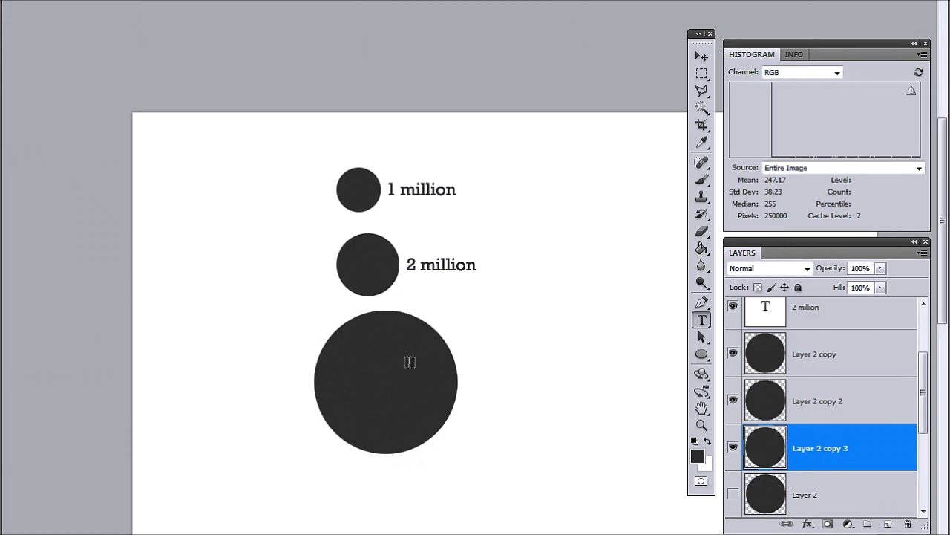
click(472, 379)
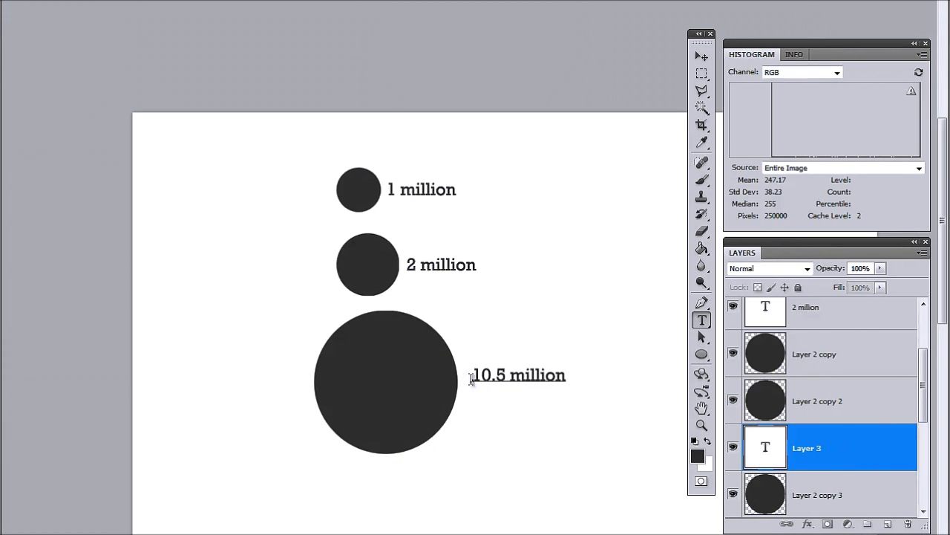
key(ctrl+Return)
scroll(571, 300, down, 1)
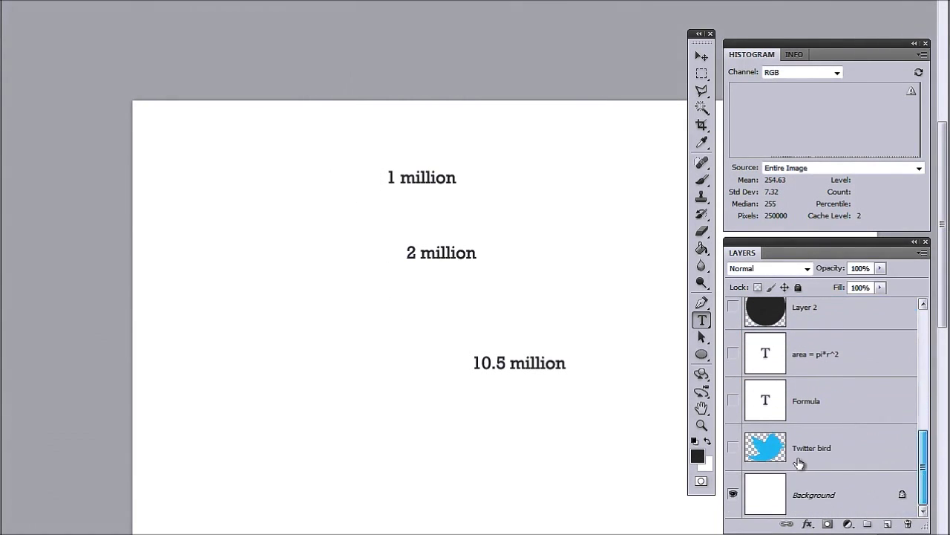
Show the Twitter bird layer and duplicate it.
click(747, 451)
click(735, 447)
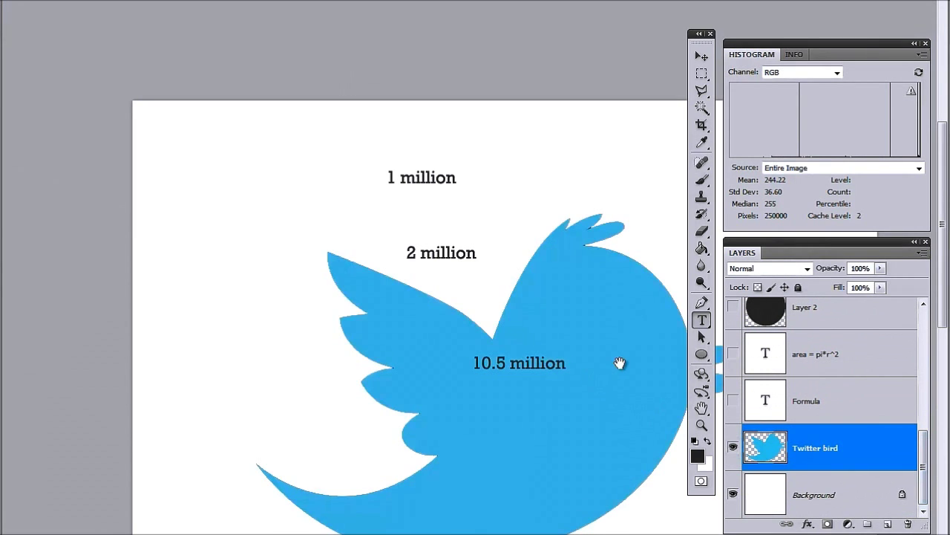
drag(620, 363, 513, 343)
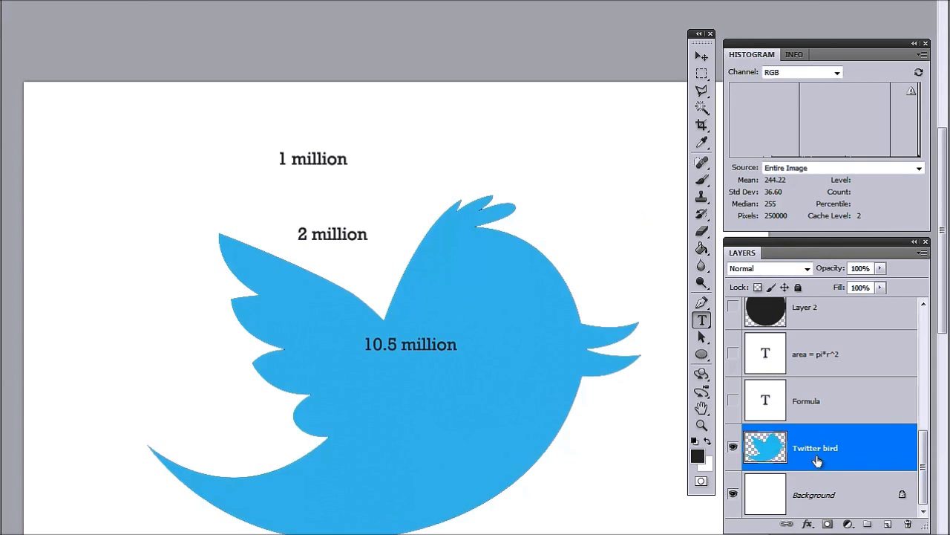
drag(874, 462, 888, 524)
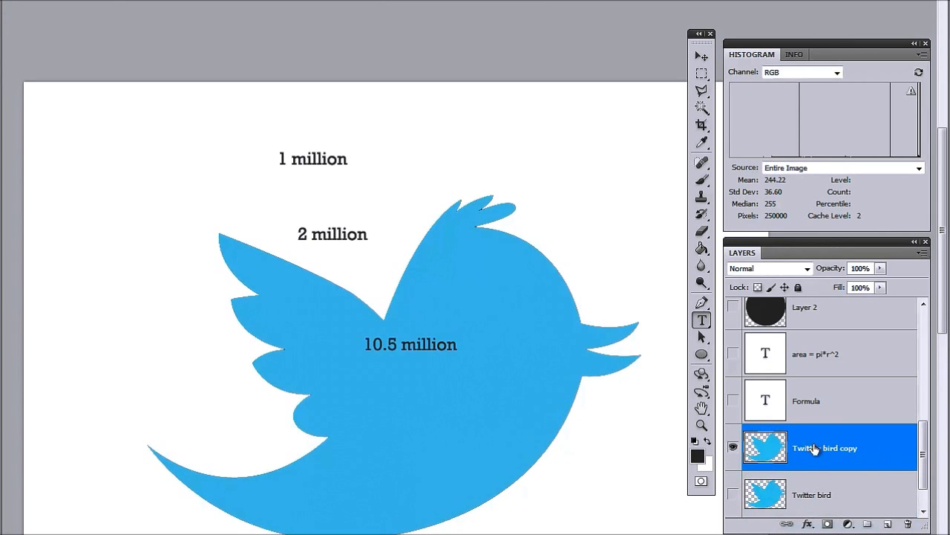
Scale the bird copy down small and place it beside the 1 million label.
ctrl+click(771, 449)
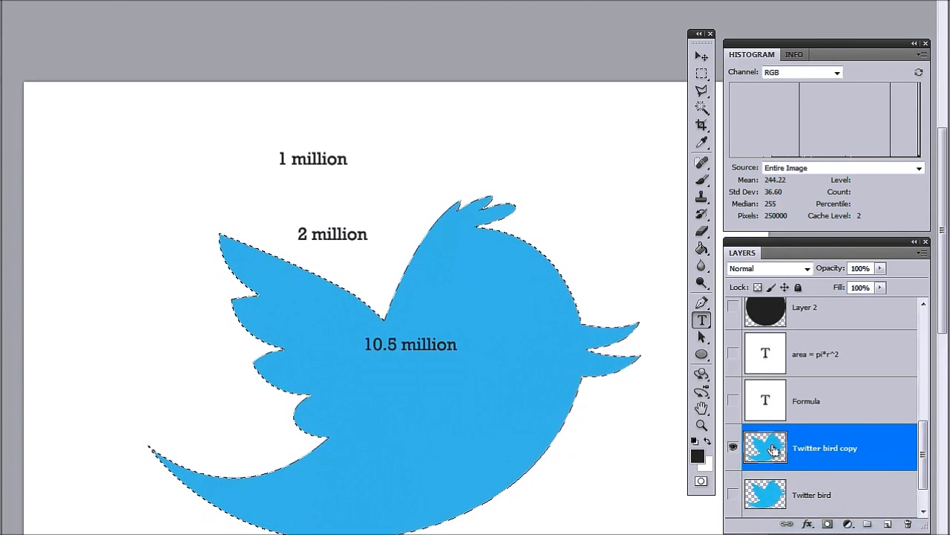
key(ctrl+t)
drag(634, 531, 488, 185)
key(Return)
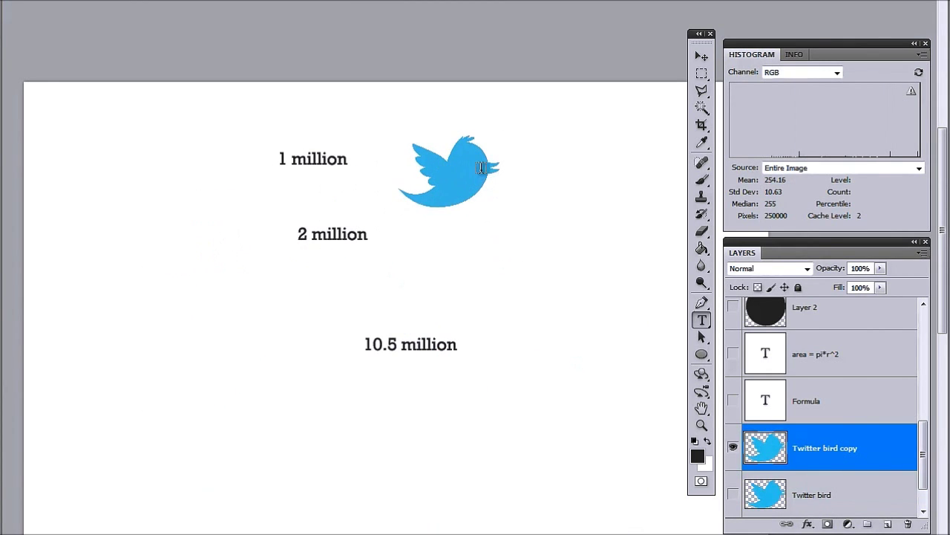
key(v)
drag(488, 184, 259, 169)
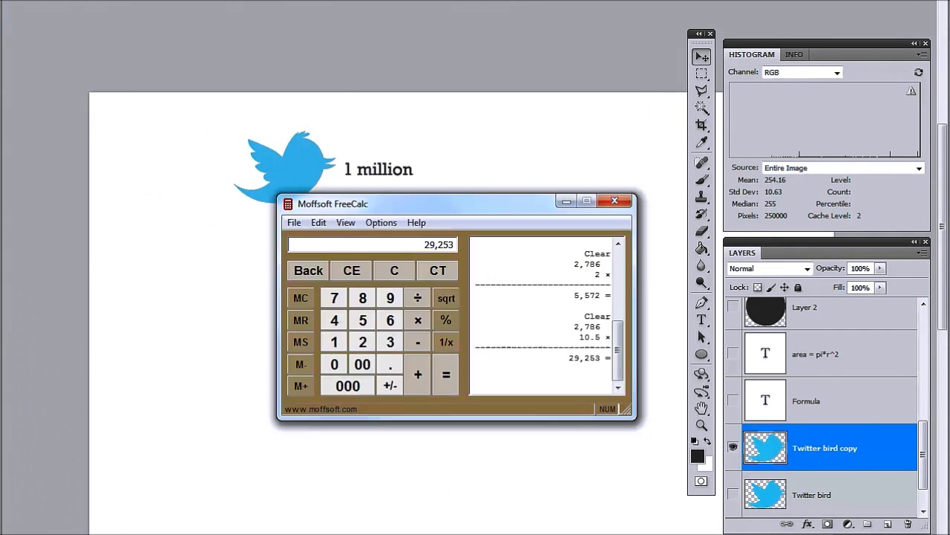
Start the 10.5 multiplication in FreeCalc and read the small bird's 6,576-pixel count.
click(399, 280)
text(10.5)
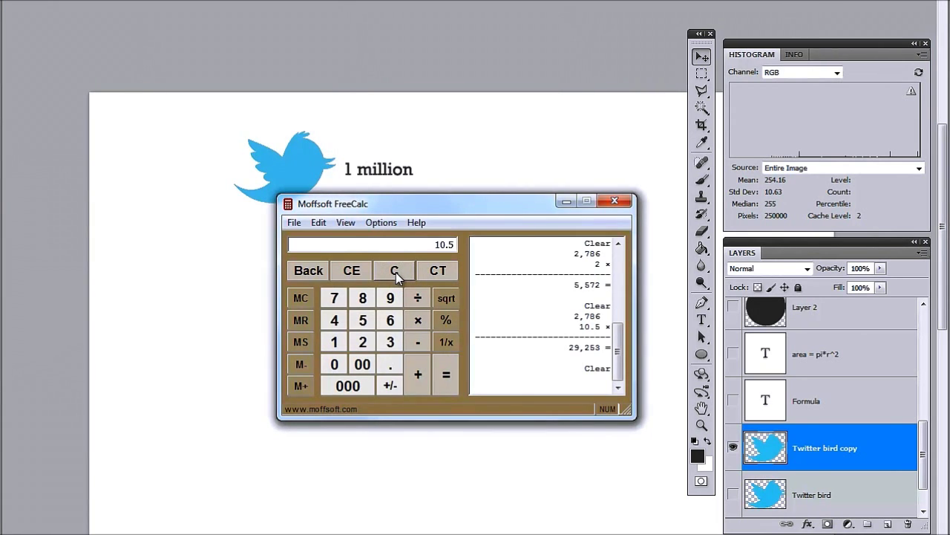
click(866, 443)
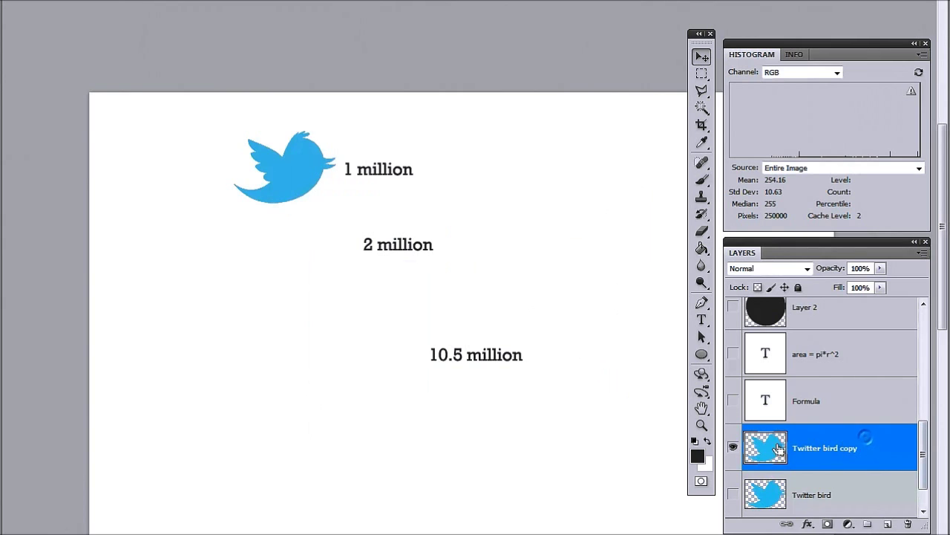
ctrl+click(766, 448)
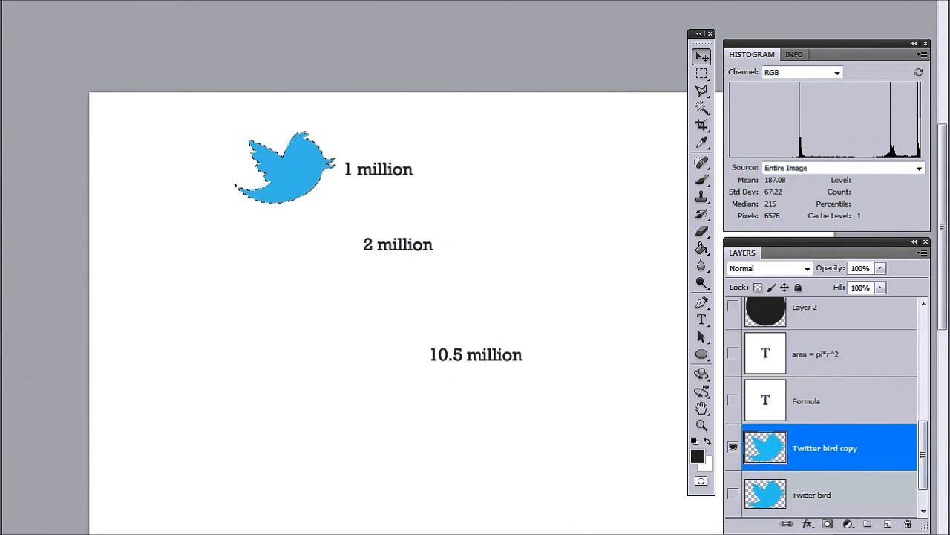
key(alt+Tab)
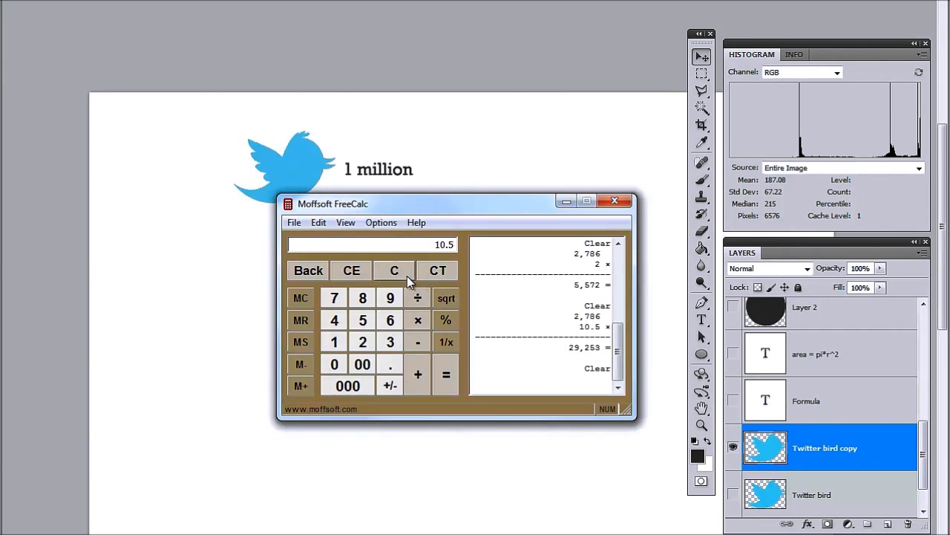
Complete 10.5 × 6,576 = 69,048 in FreeCalc, then duplicate the Twitter bird layer again.
text(6576)
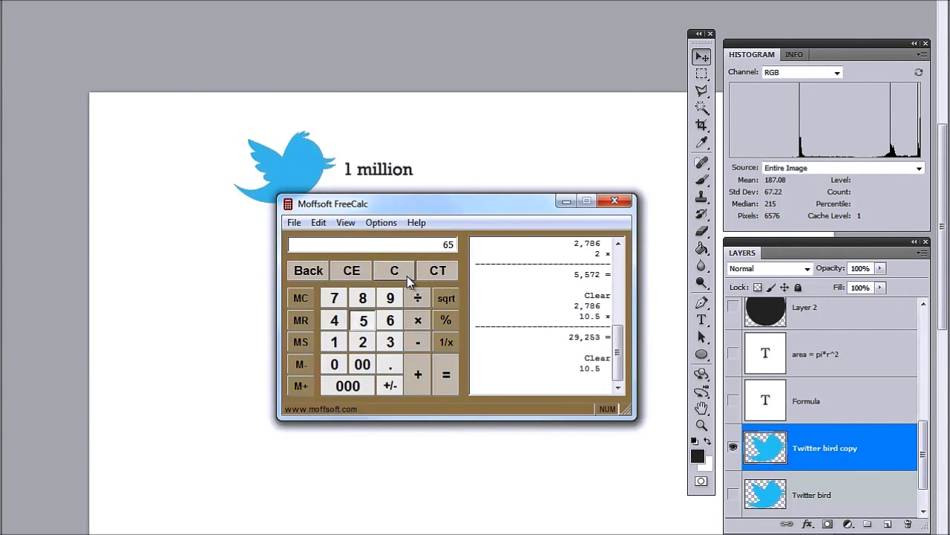
key(Return)
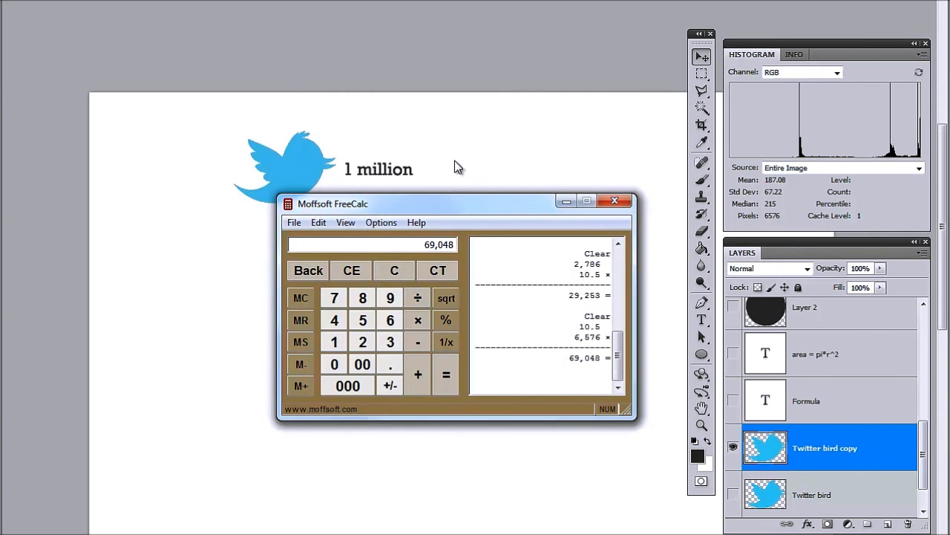
key(alt+Tab)
scroll(815, 477, down, 1)
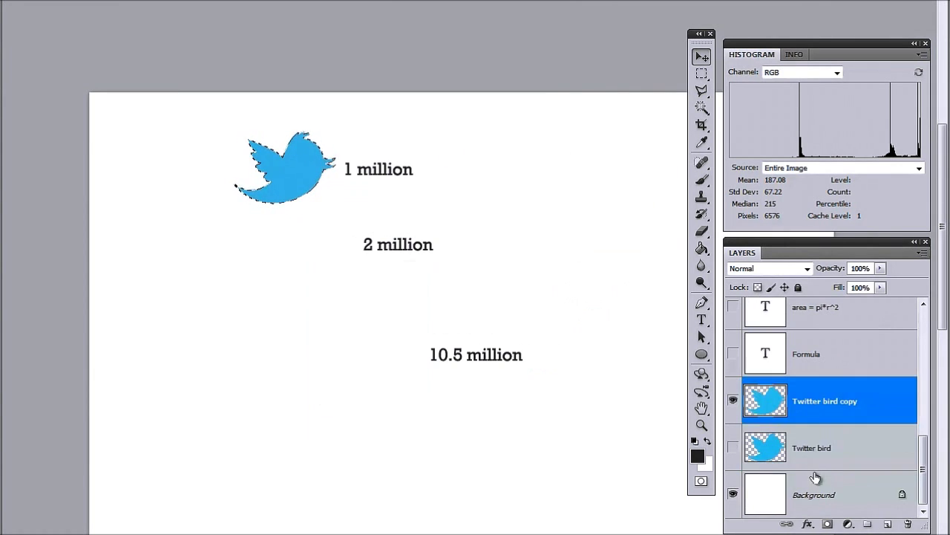
drag(754, 451, 888, 524)
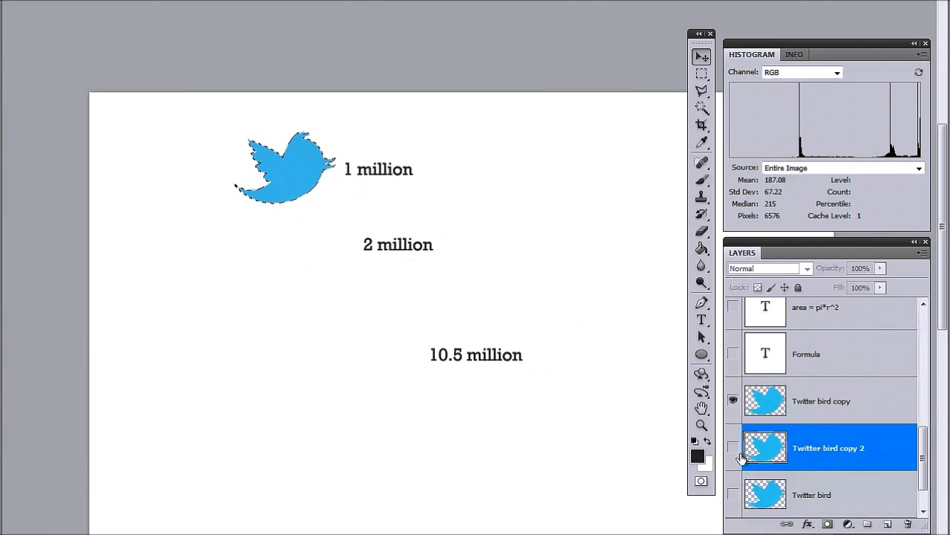
Scale Twitter bird copy 2 down to about 69,412 pixels near the 10.5 million label and deselect.
click(733, 447)
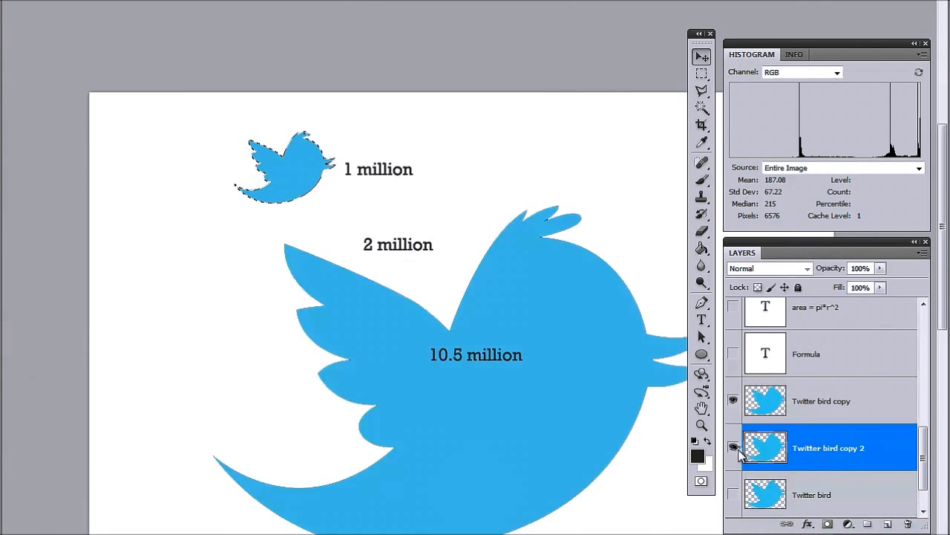
ctrl+click(777, 449)
key(ctrl+t)
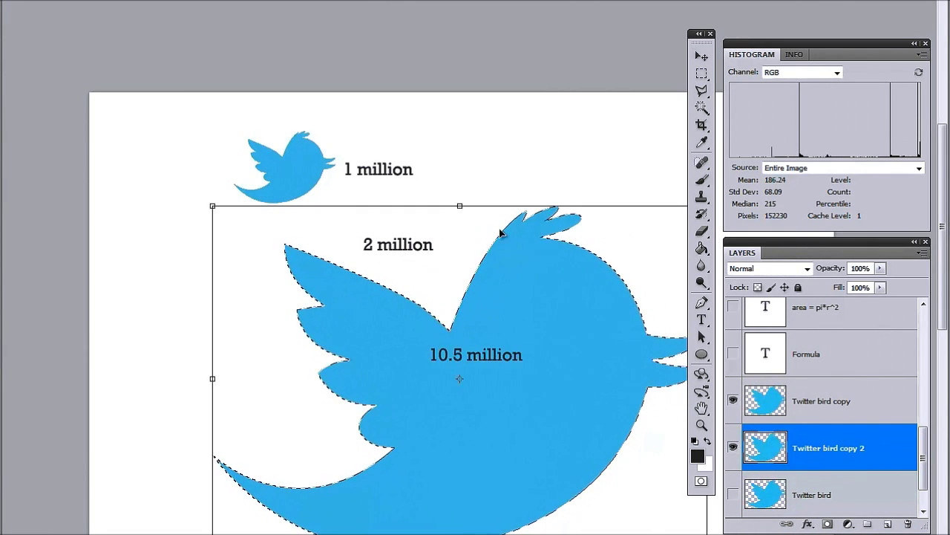
drag(213, 206, 371, 316)
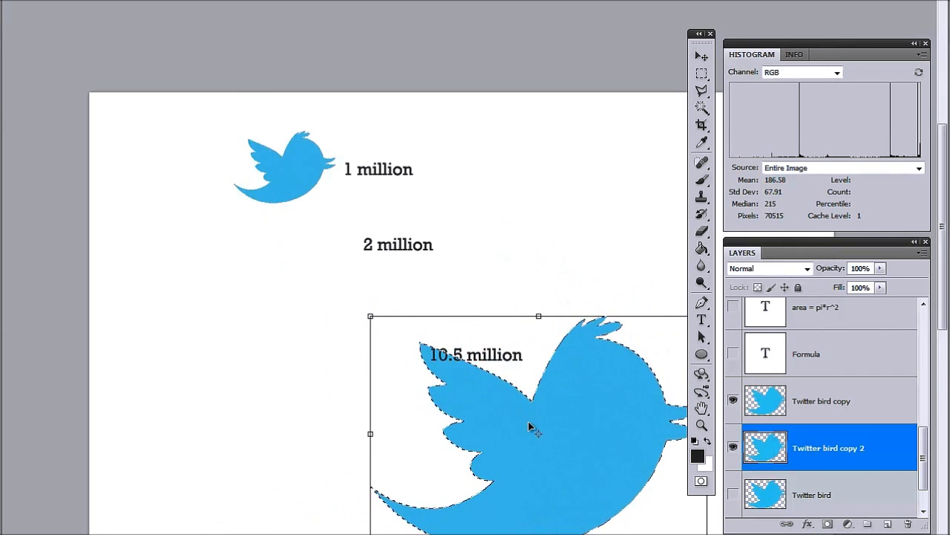
drag(530, 427, 388, 357)
mouse_move(236, 247)
mouse_down()
mouse_move(255, 264)
mouse_move(230, 242)
mouse_up()
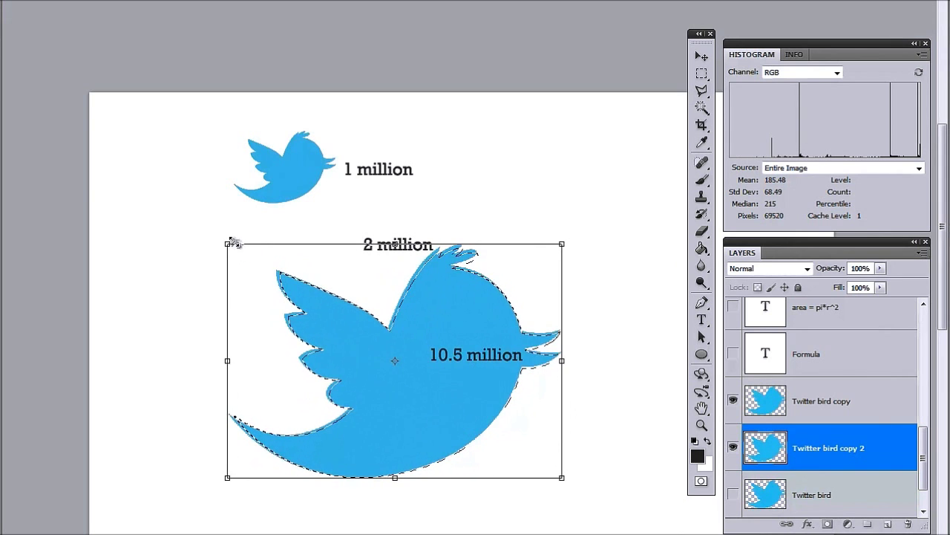
key(Return)
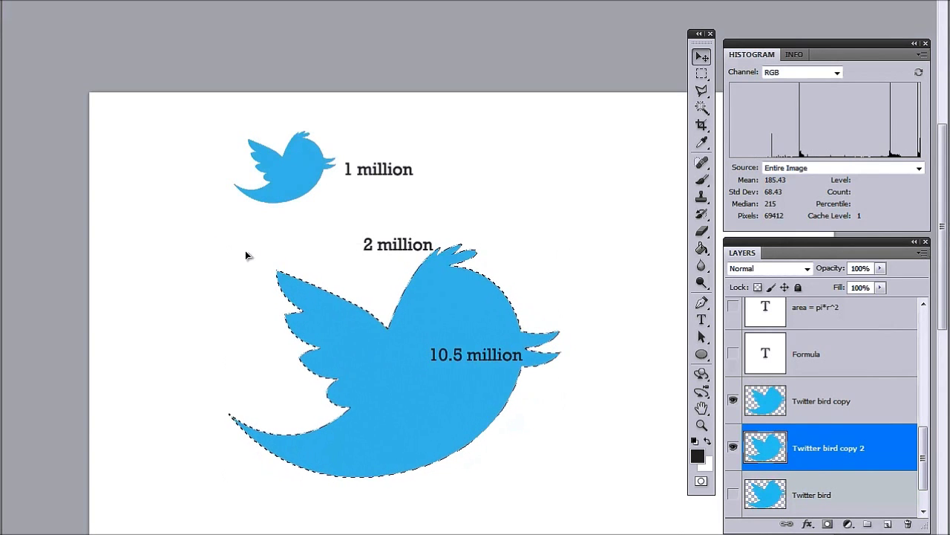
key(ctrl+d)
drag(419, 358, 333, 380)
Move the 10.5 million label beside the large bird's tail and remove the 2 million label.
key(t)
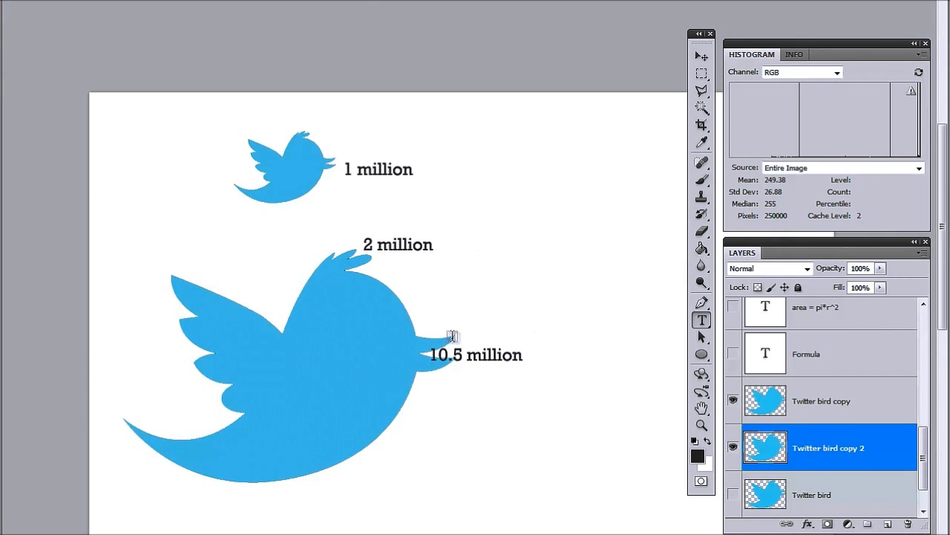
click(437, 355)
drag(562, 315, 550, 310)
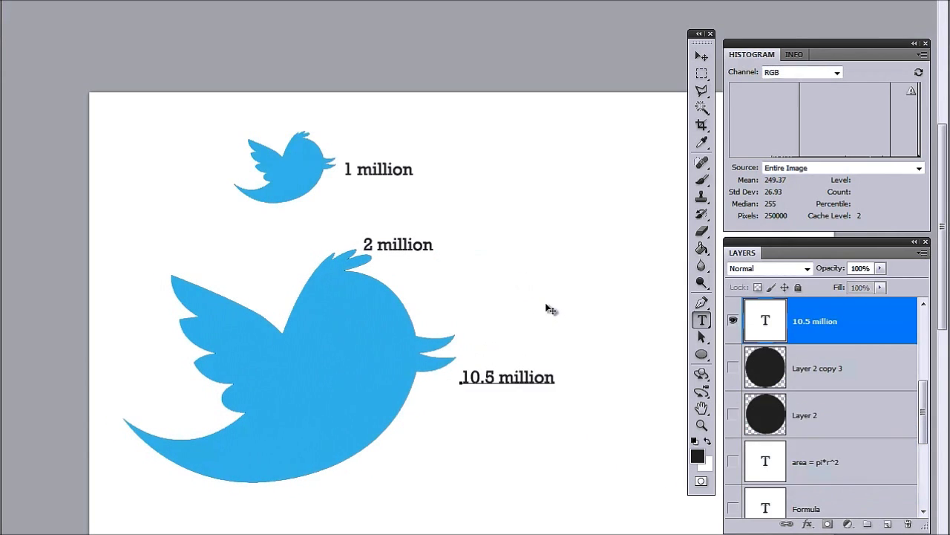
key(ctrl+Return)
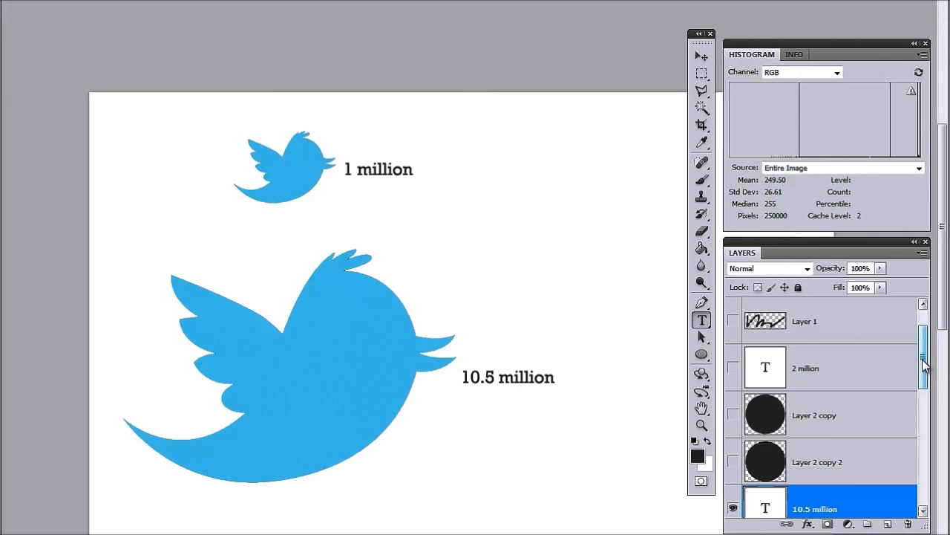
drag(925, 363, 926, 379)
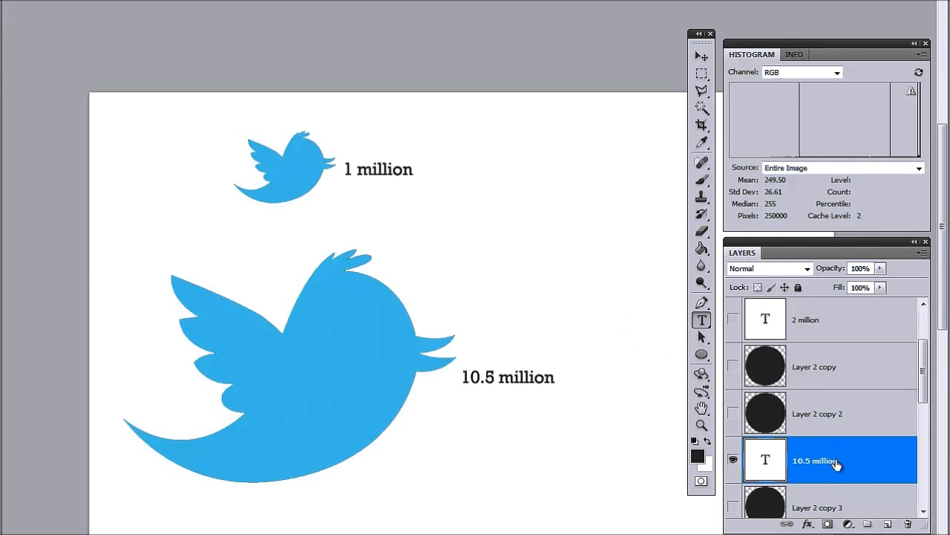
scroll(837, 463, down, 2)
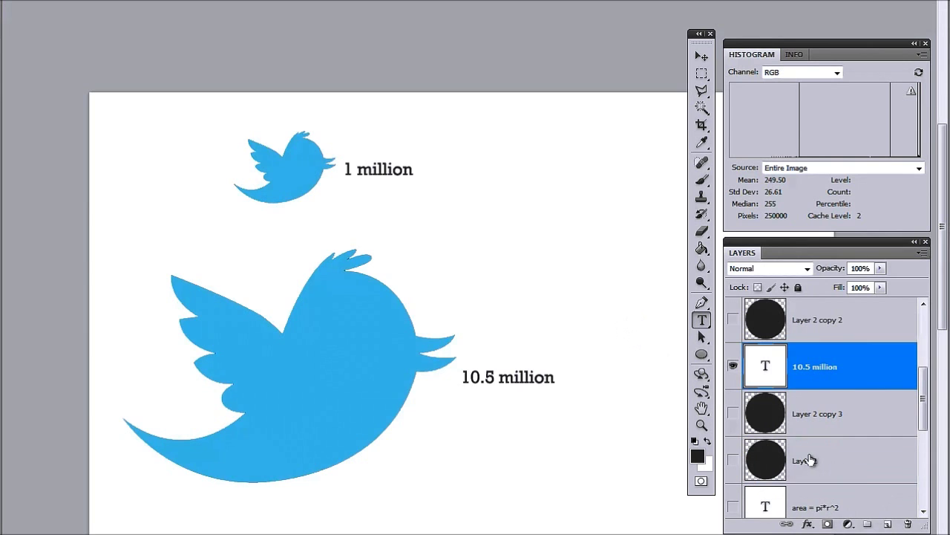
Draw a large dark circle on a new layer and load it as a selection.
click(889, 524)
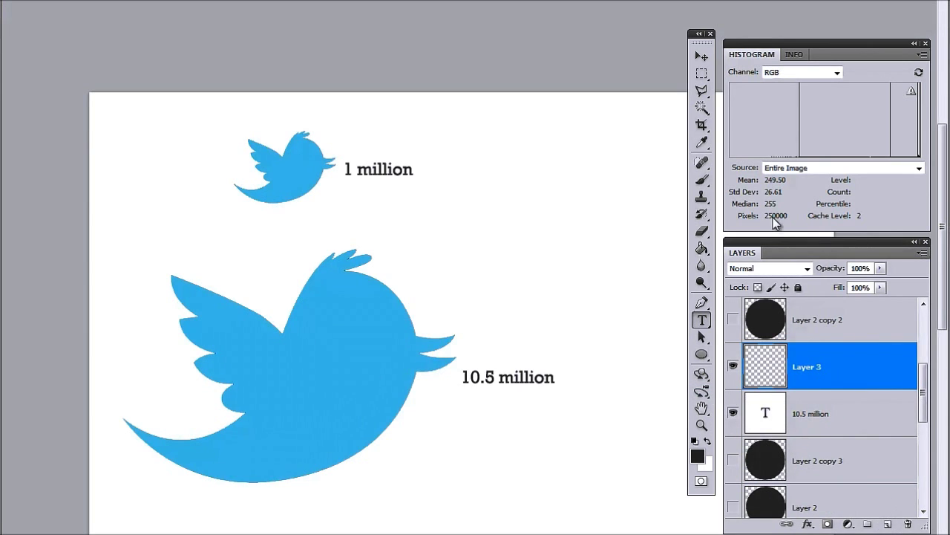
key(u)
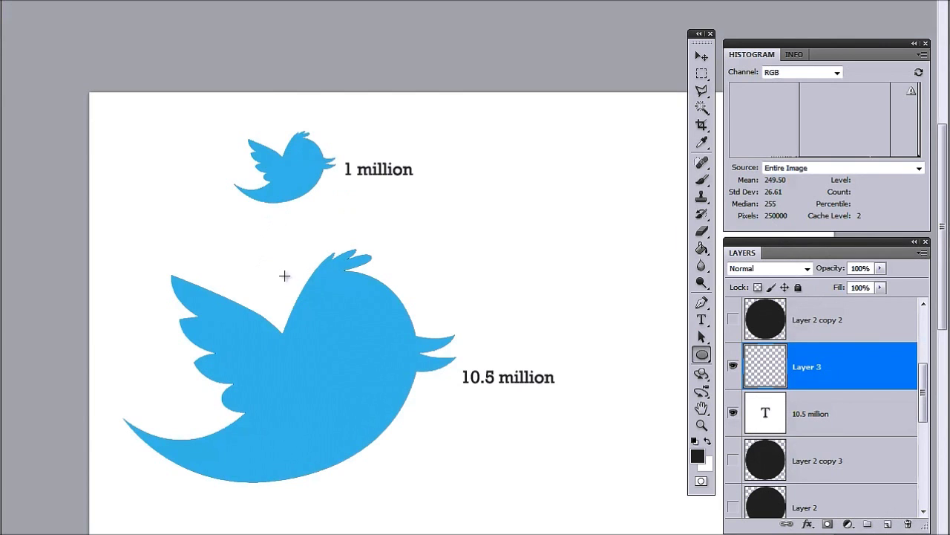
drag(250, 192, 643, 533)
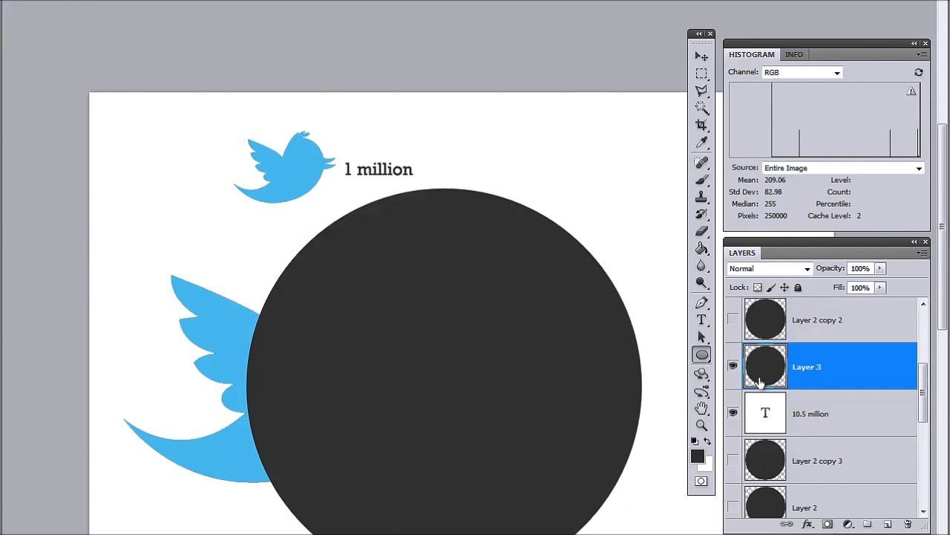
ctrl+click(772, 373)
Enlarge the circle with Free Transform until the histogram reads about 79,438 pixels.
scroll(631, 270, right, 2)
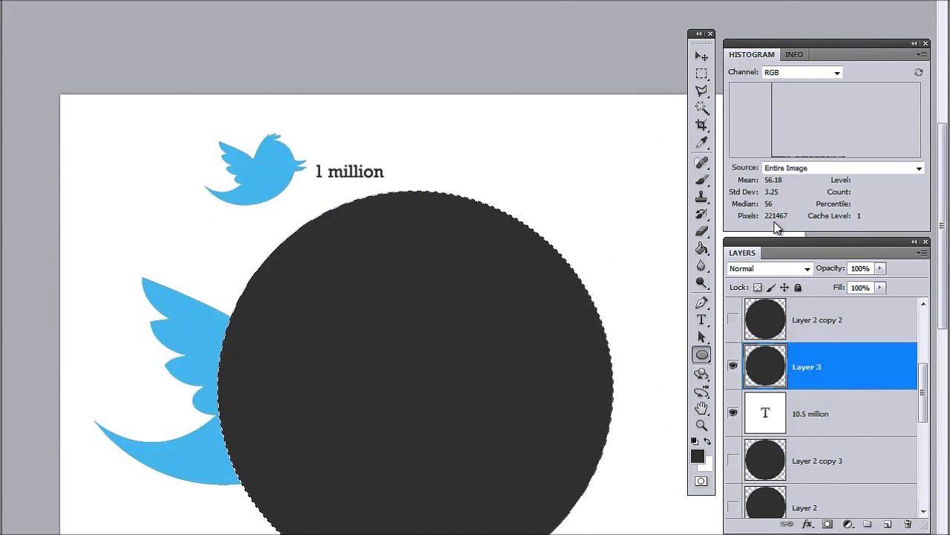
key(ctrl+t)
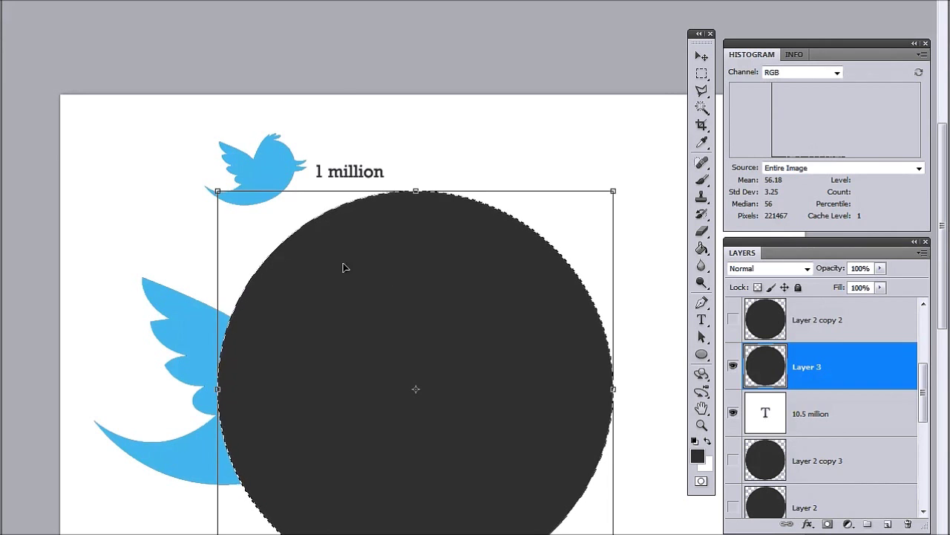
scroll(519, 424, down, 2)
drag(604, 520, 668, 534)
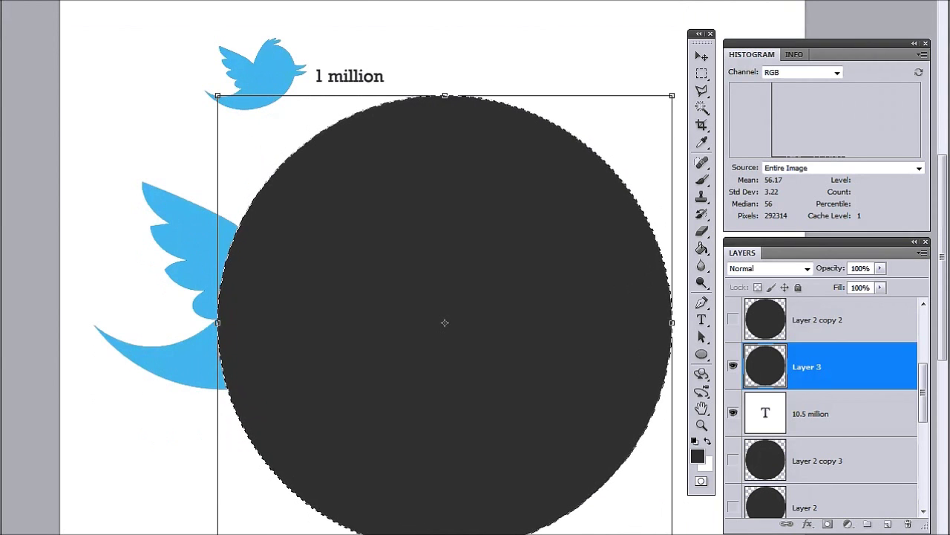
drag(668, 534, 690, 534)
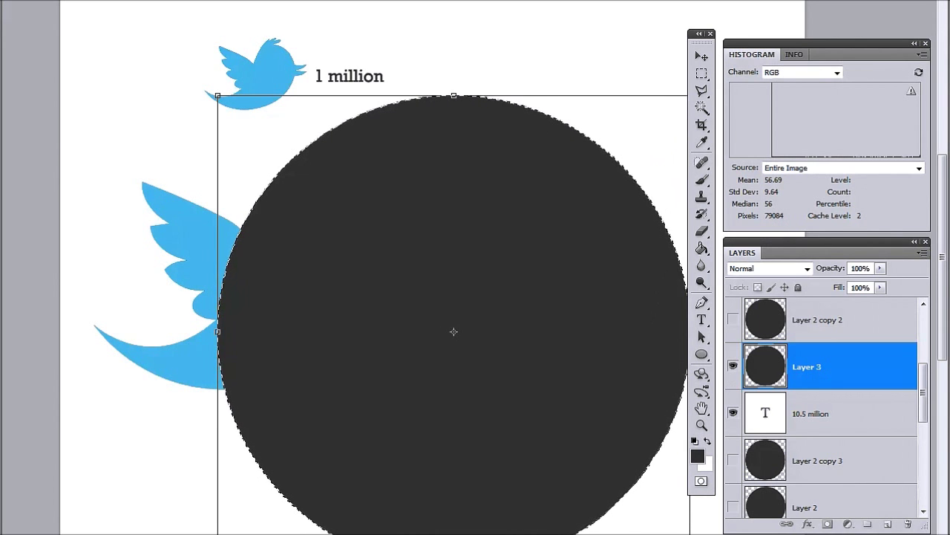
key(ctrl+z)
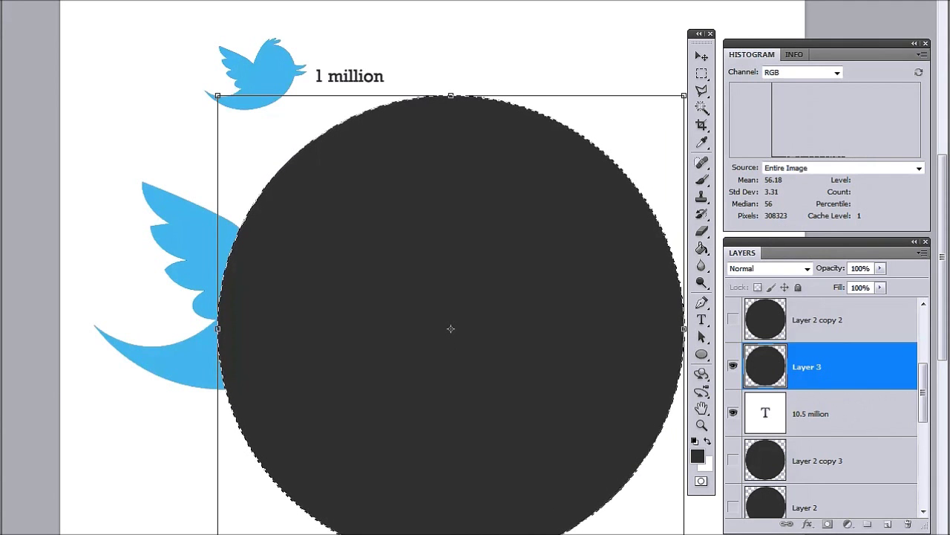
drag(683, 534, 687, 534)
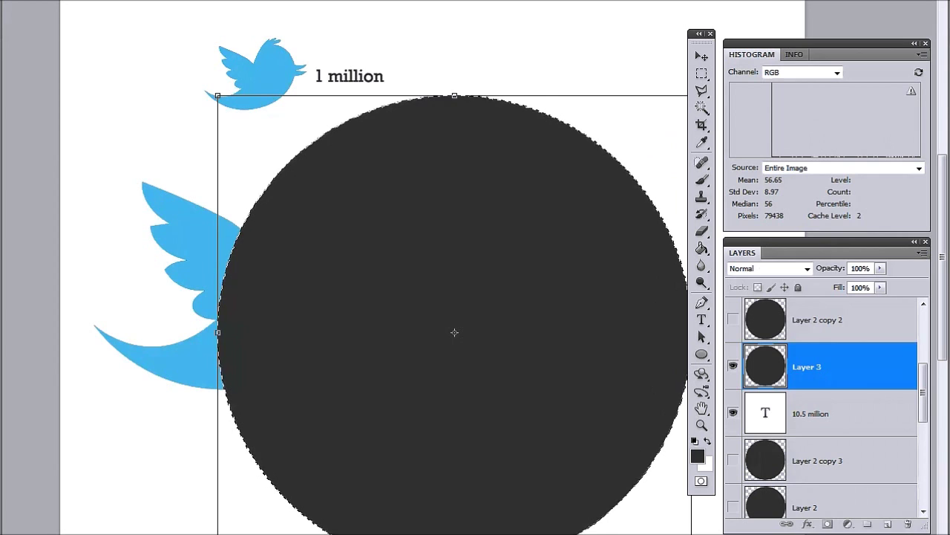
Multiply the circle's 79,438 pixels by 4 in FreeCalc to get 317,752, then return to Photoshop.
key(alt+Tab)
click(393, 270)
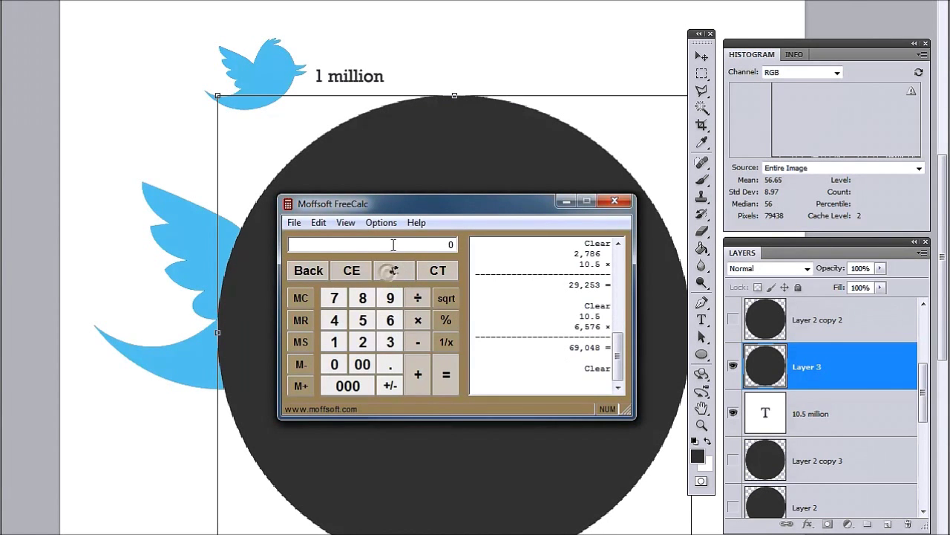
text(799438)
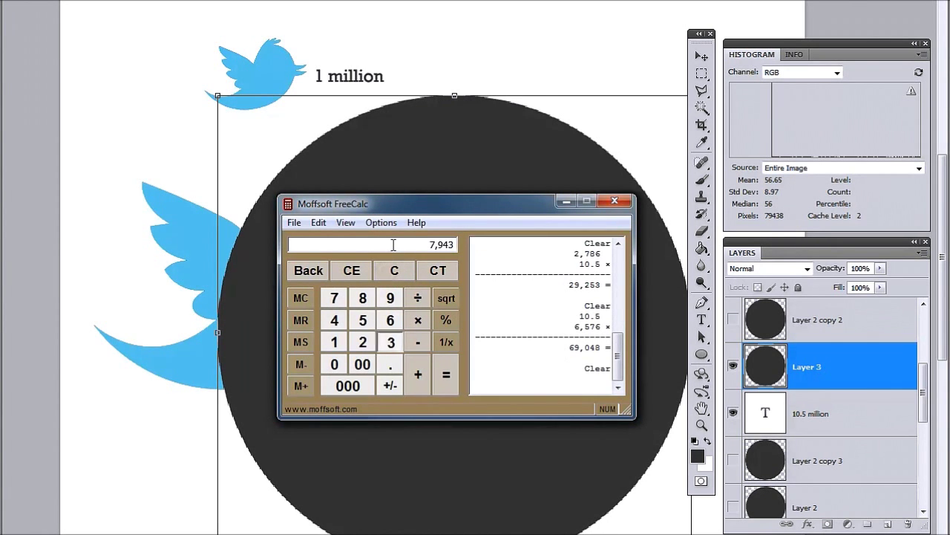
key(KP_Multiply)
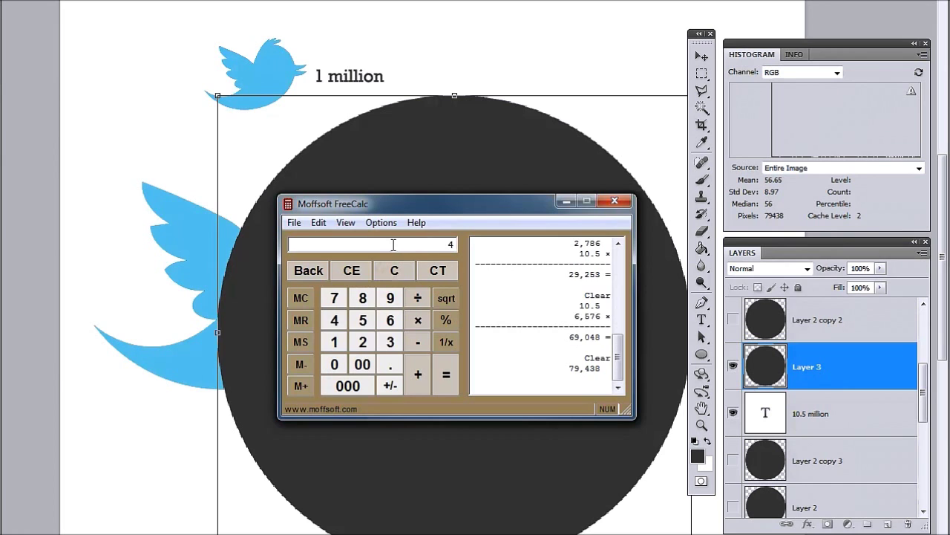
key(Return)
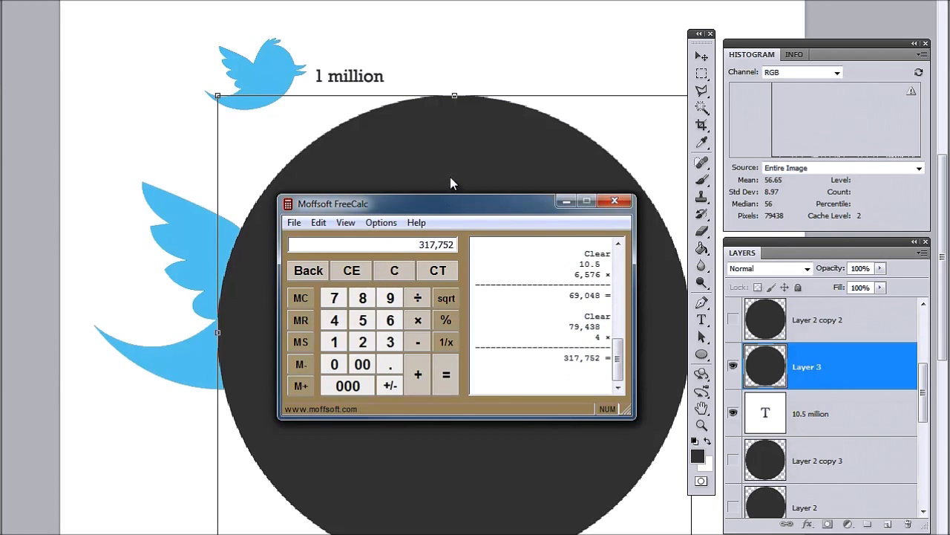
key(alt+Tab)
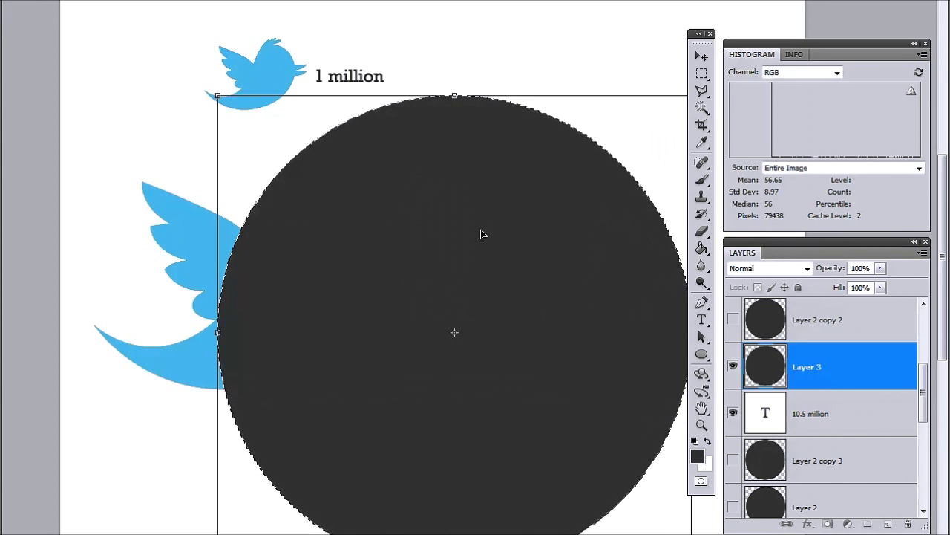
Enlarge the dark circle from its top-left corner to about 92,964 pixels and commit.
drag(214, 94, 201, 78)
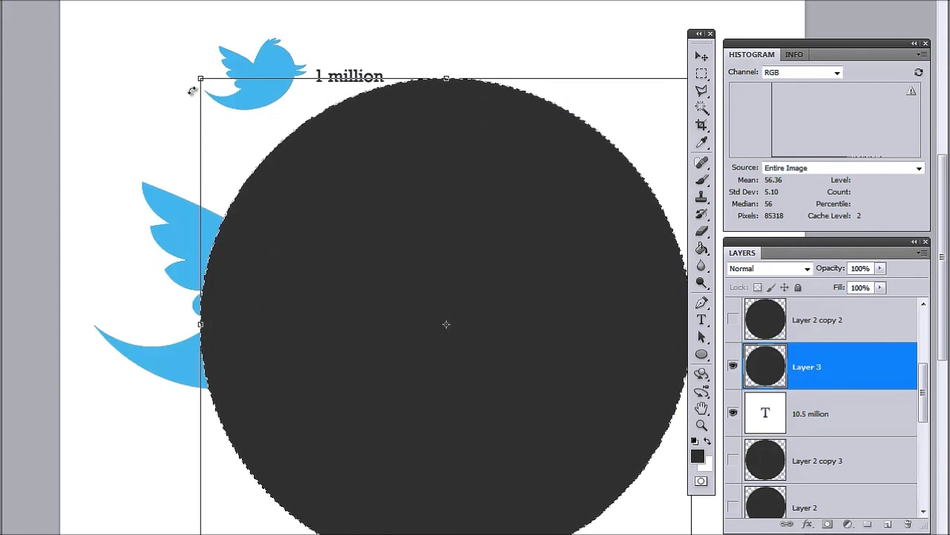
drag(200, 78, 179, 57)
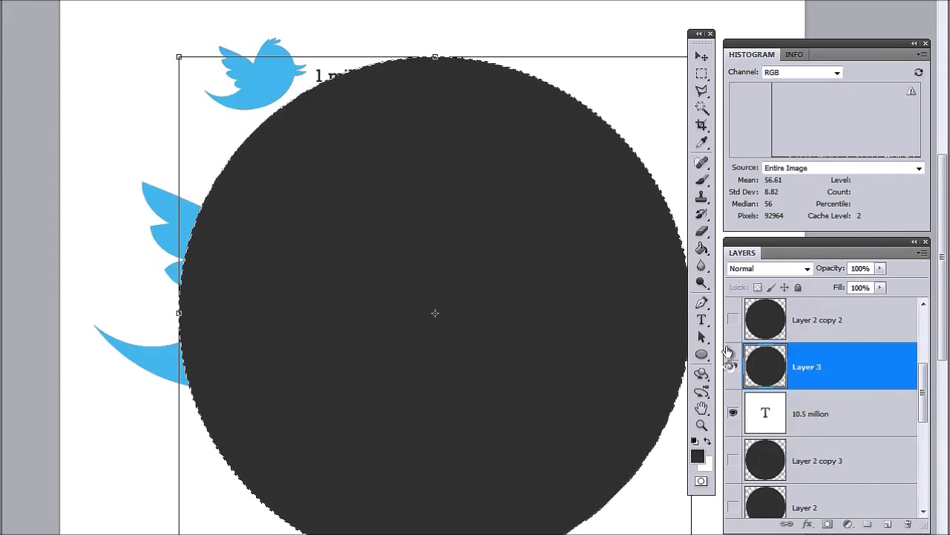
key(Return)
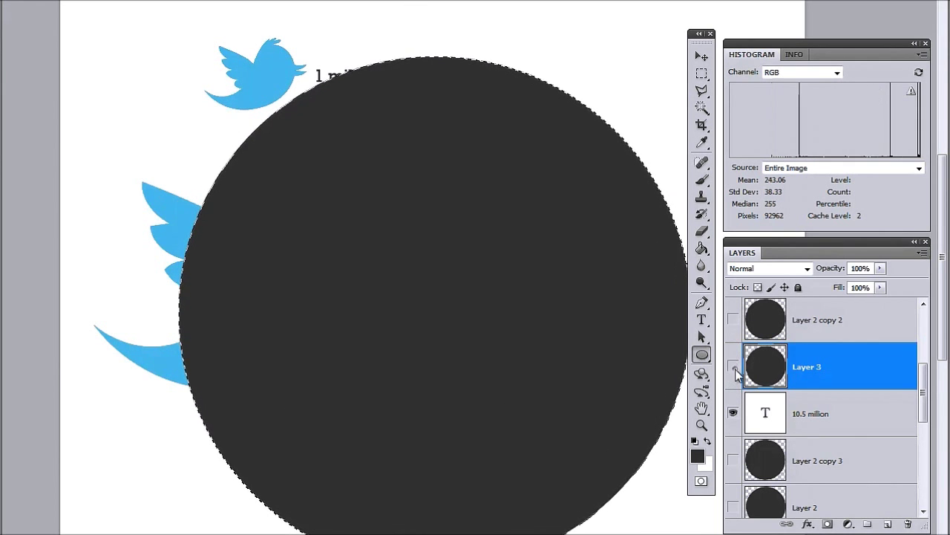
Hide Layer 3 and deselect, leaving only the two birds and their labels visible.
click(734, 367)
key(ctrl+d)
scroll(559, 351, up, 1)
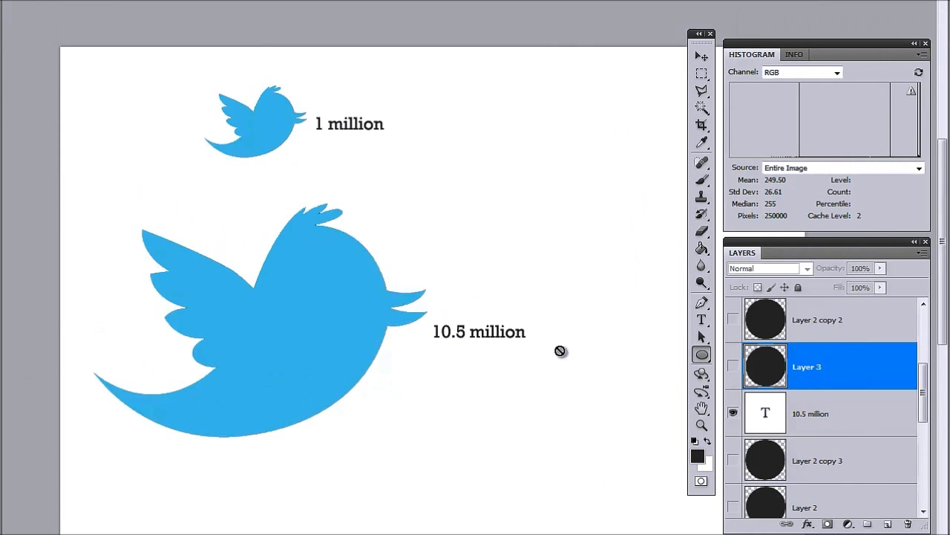